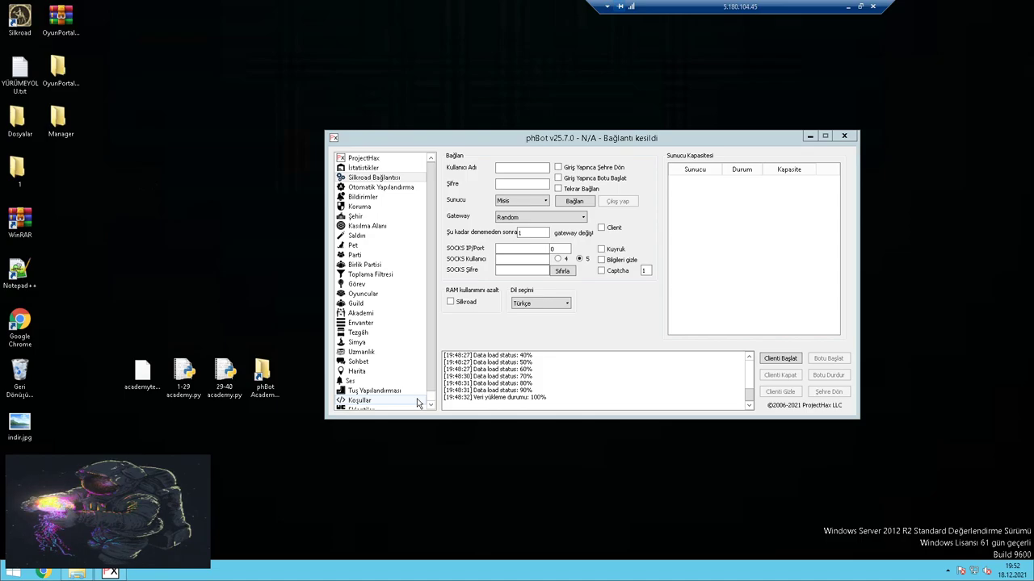
right_click(214, 186)
left_click(240, 216)
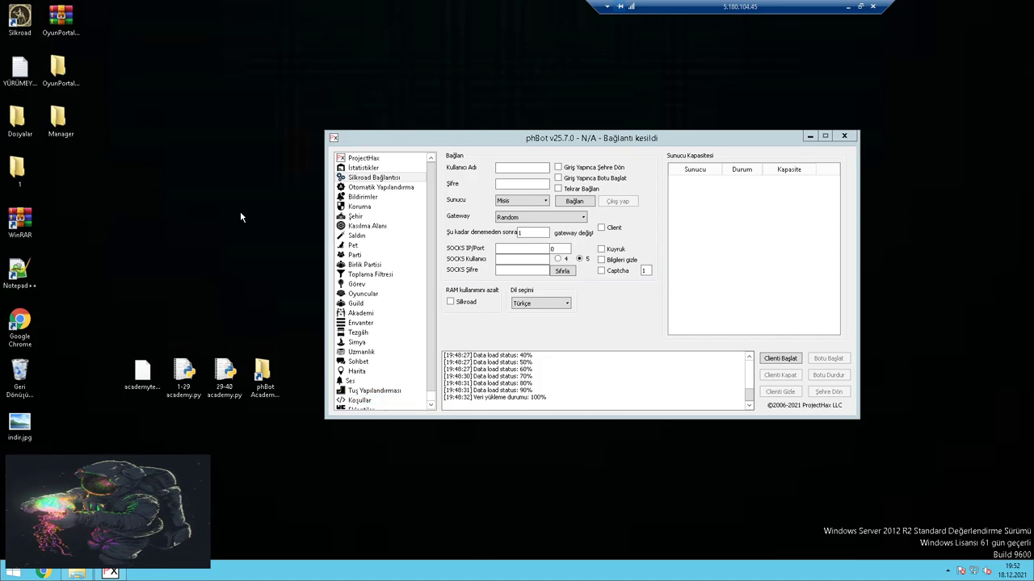
Add three player names, numbered 1 to 3, to the Kabul Et / Davet Et Listesi in the Parti options.
left_click(365, 258)
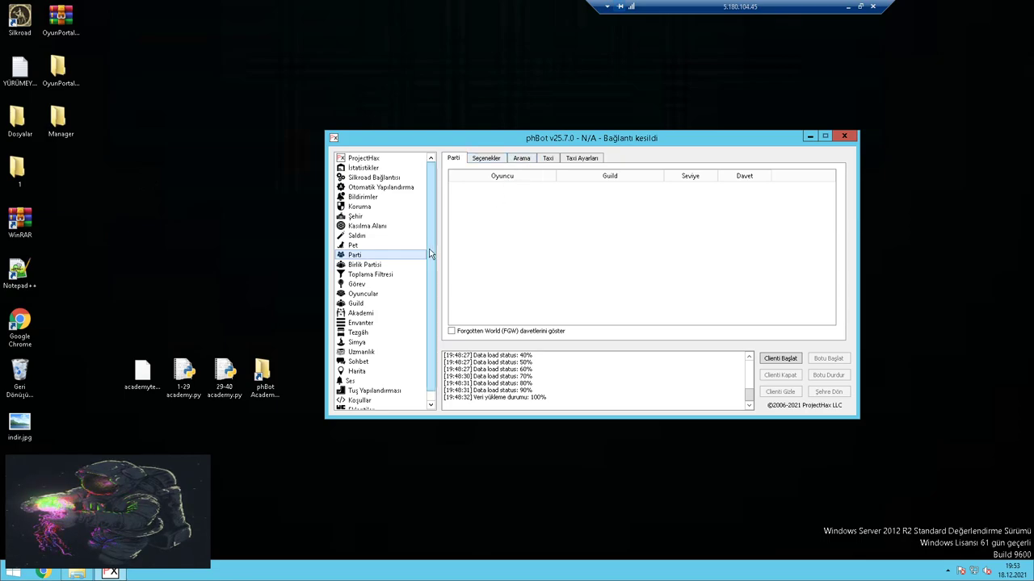
left_click(487, 160)
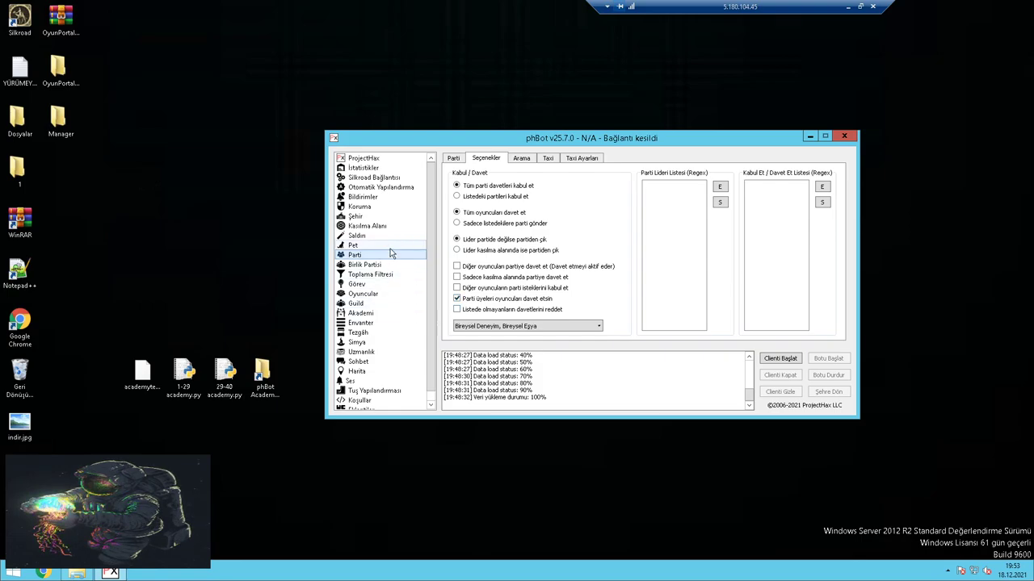
left_click(823, 188)
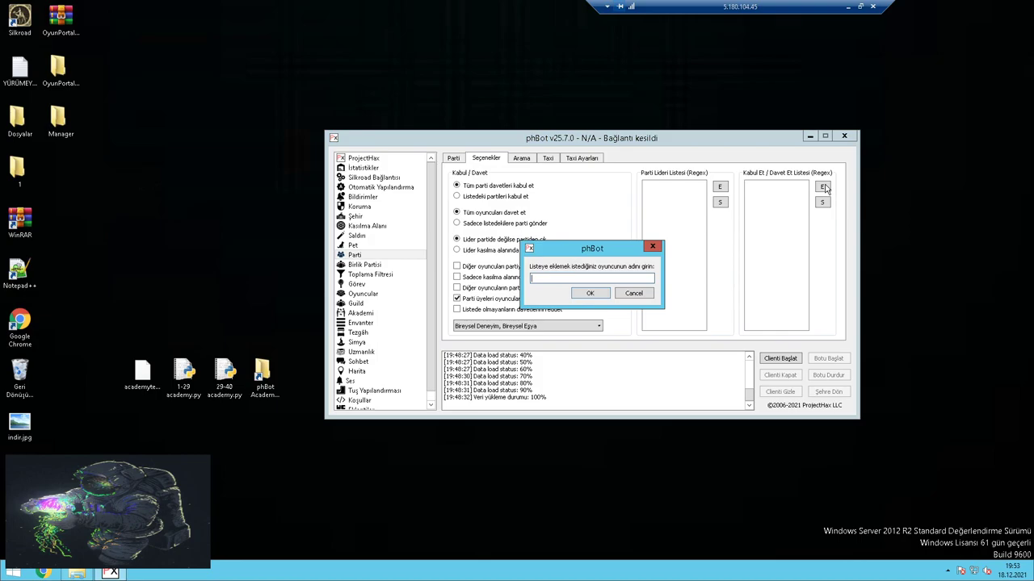
type("firat1")
key("Return")
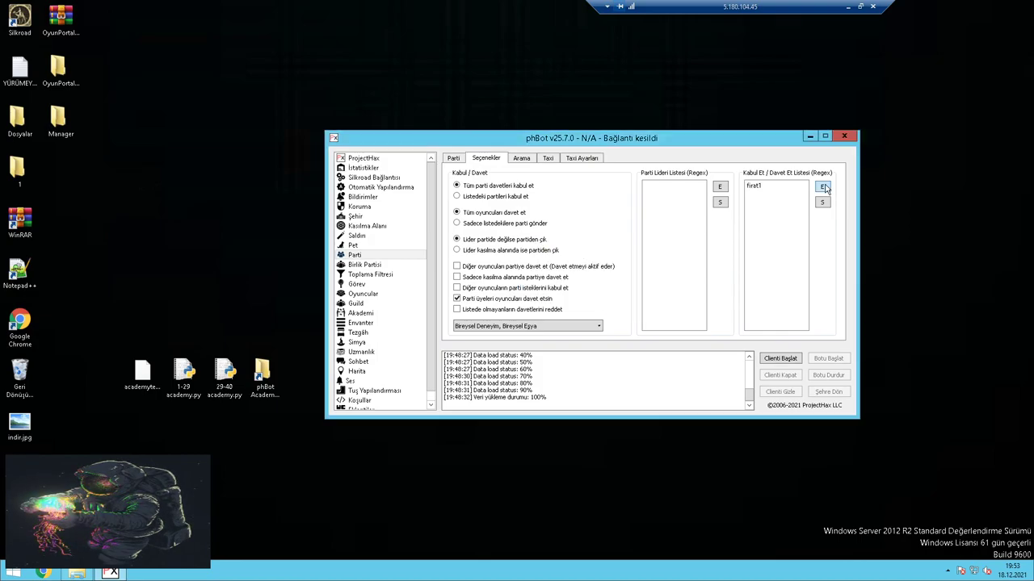
left_click(823, 188)
type("firat2")
key("Return")
left_click(823, 187)
type("fri")
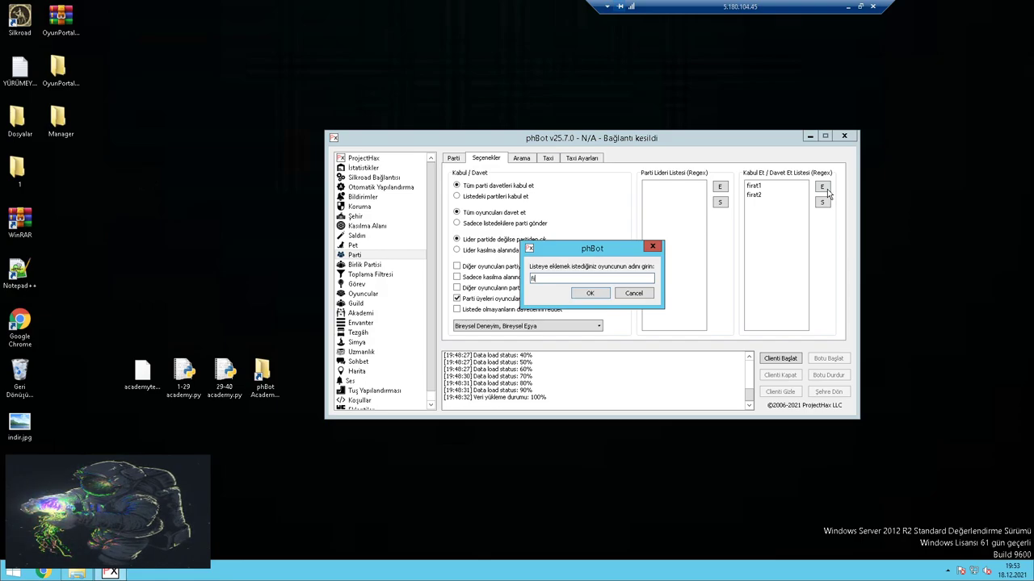
type("at3")
key("Return")
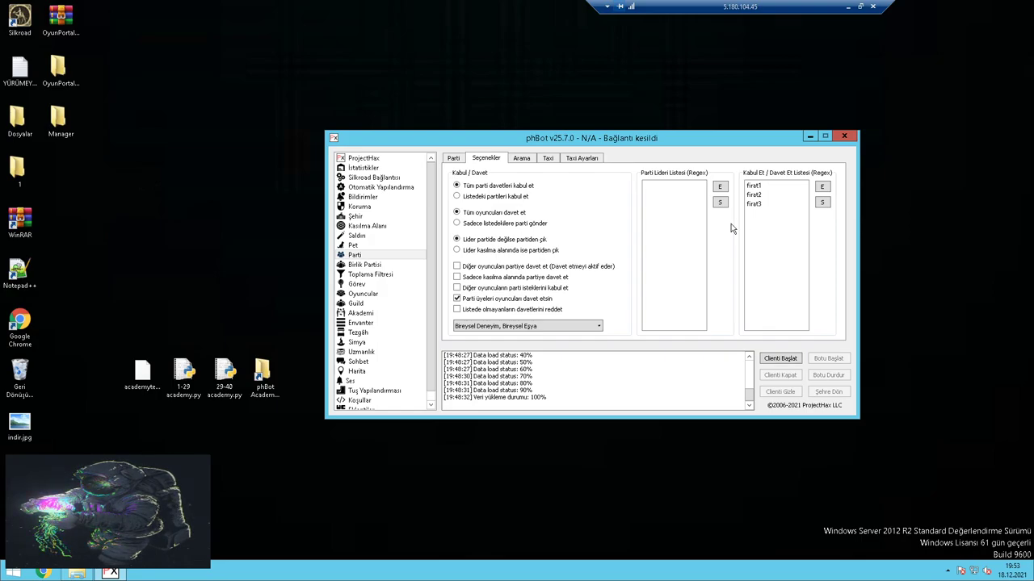
Review the Akademi invitation options, the Parti invitation lists and the Harita page.
left_click(363, 314)
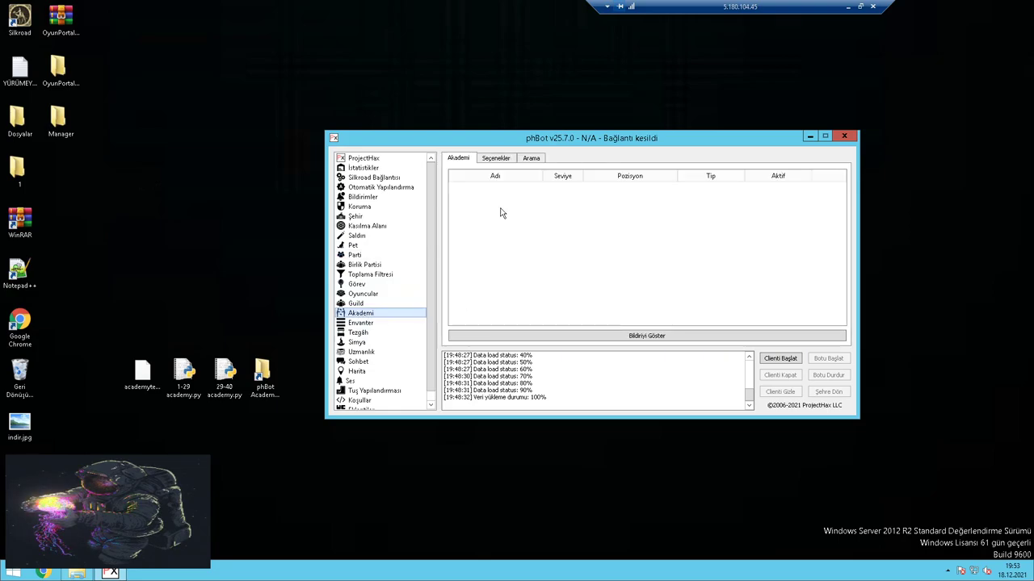
left_click(484, 159)
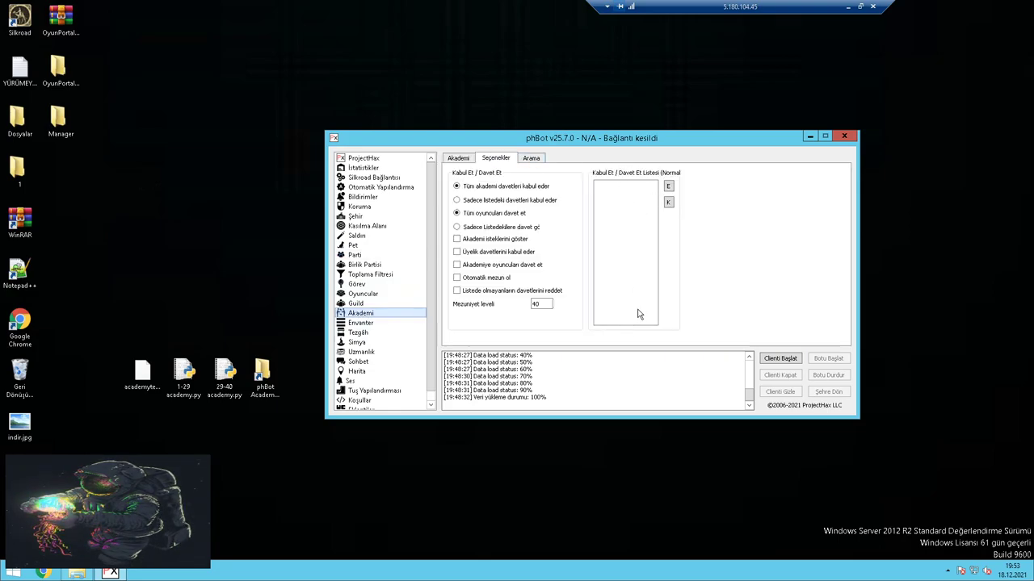
left_click_drag(246, 407, 304, 448)
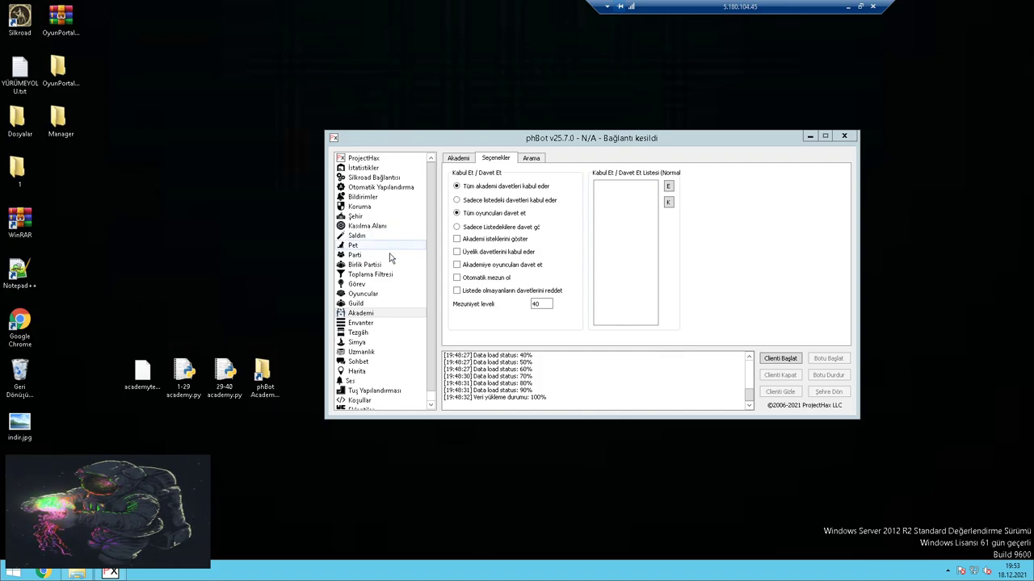
left_click(356, 255)
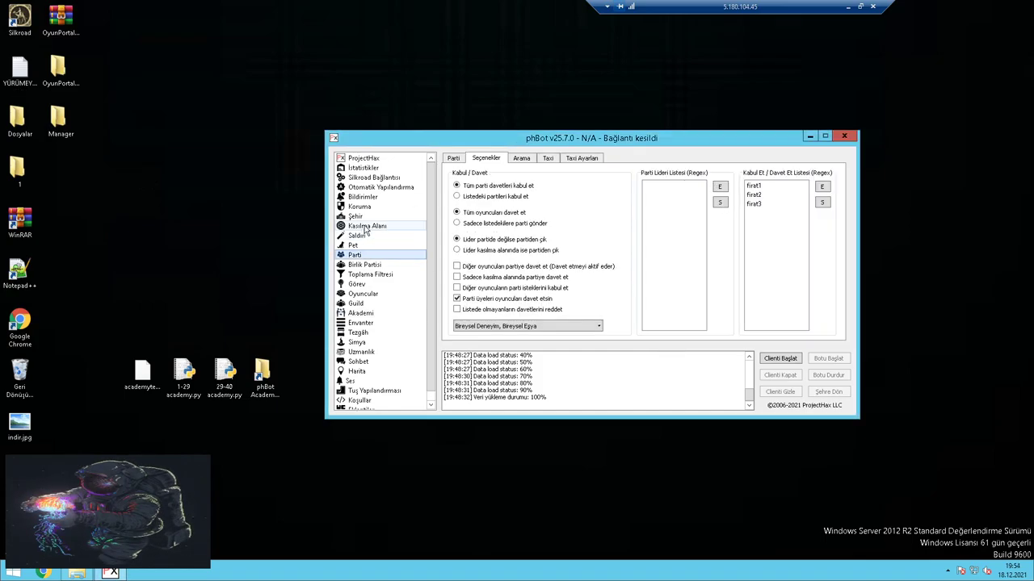
left_click(359, 372)
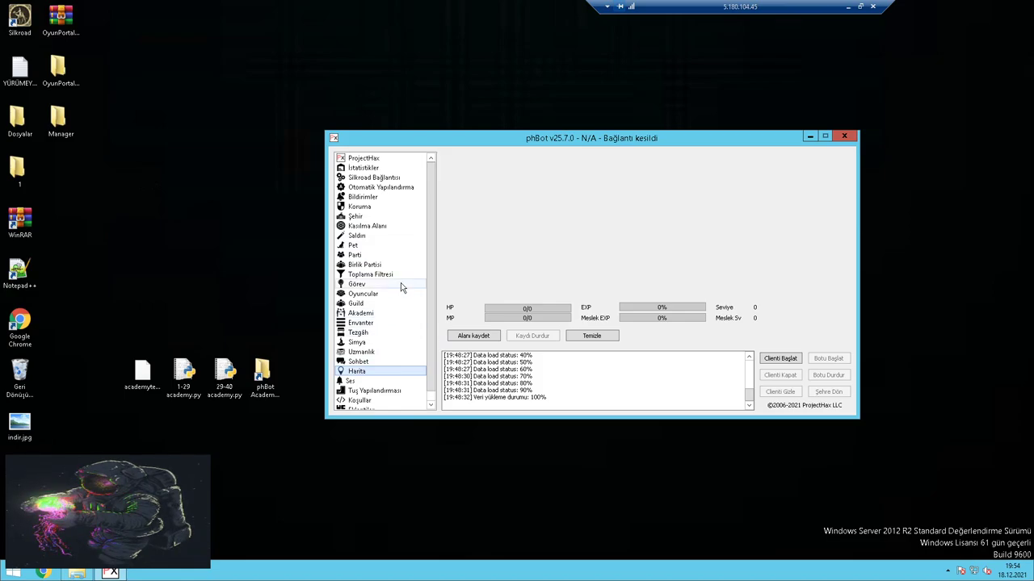
right_click(219, 224)
left_click(251, 256)
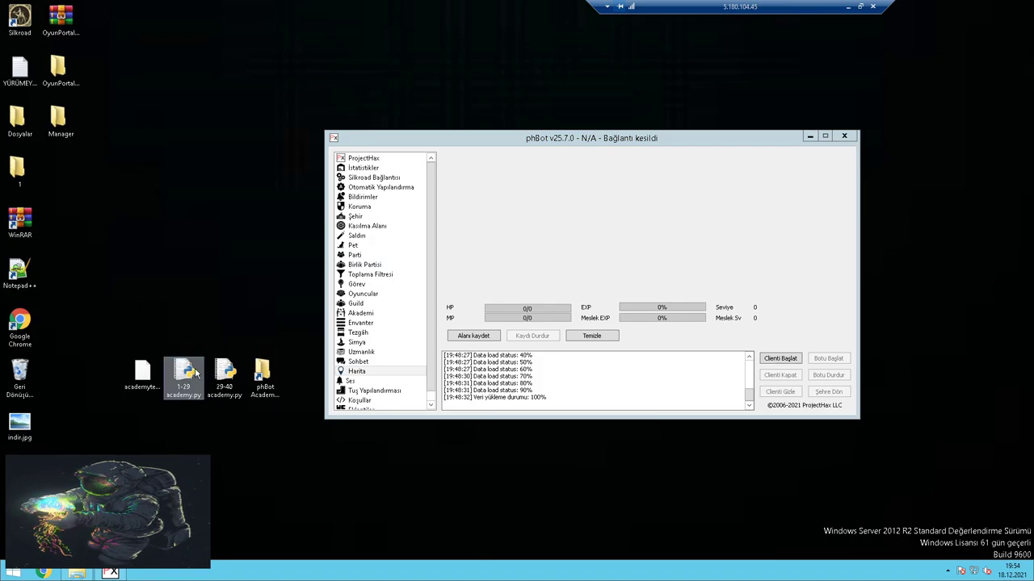
right_click(252, 261)
left_click(283, 296)
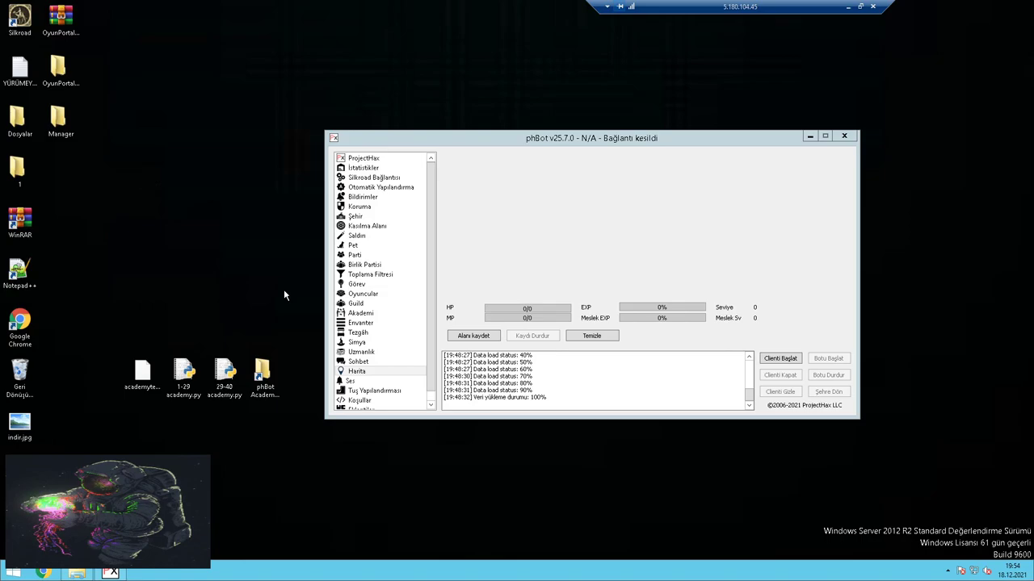
Delete the 29-40 academy.py file from the desktop.
left_click(228, 388)
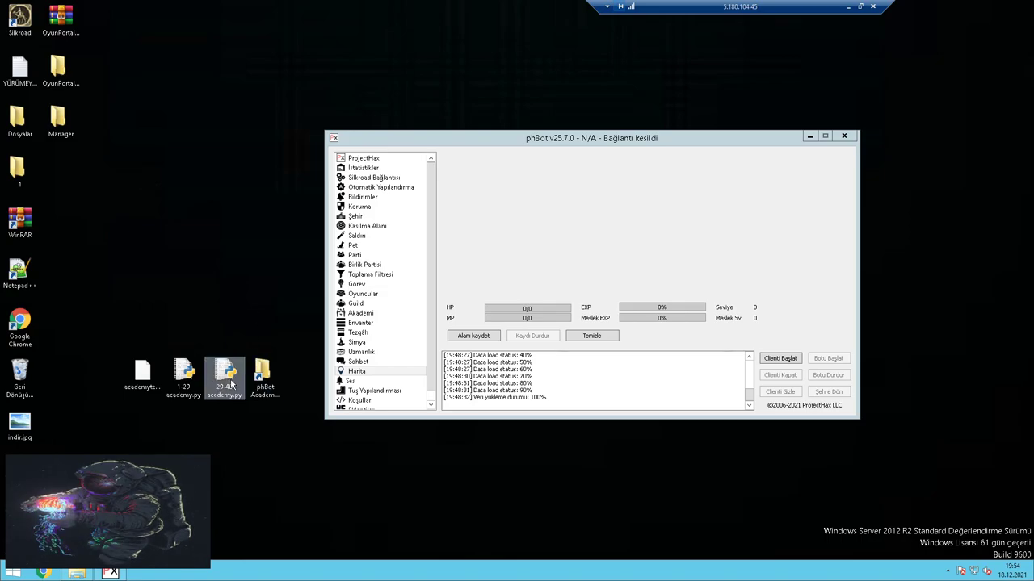
left_click_drag(229, 394, 246, 423)
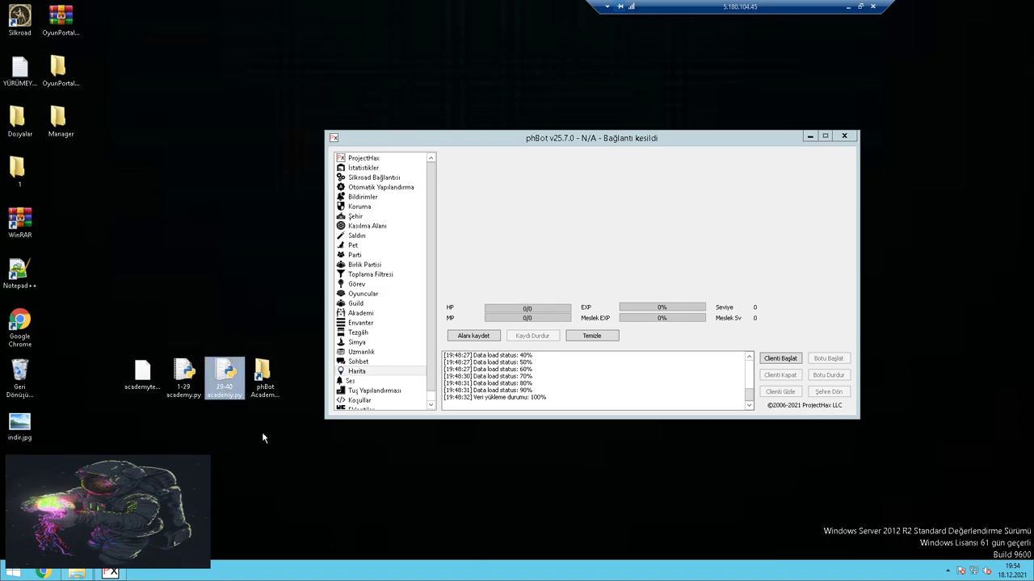
key("Delete")
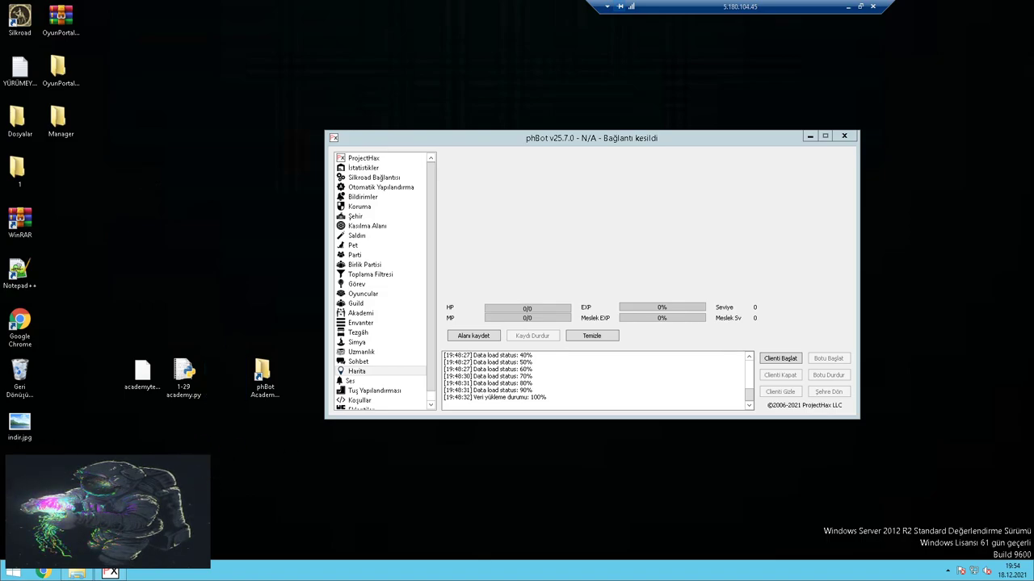
right_click(319, 369)
left_click(617, 460)
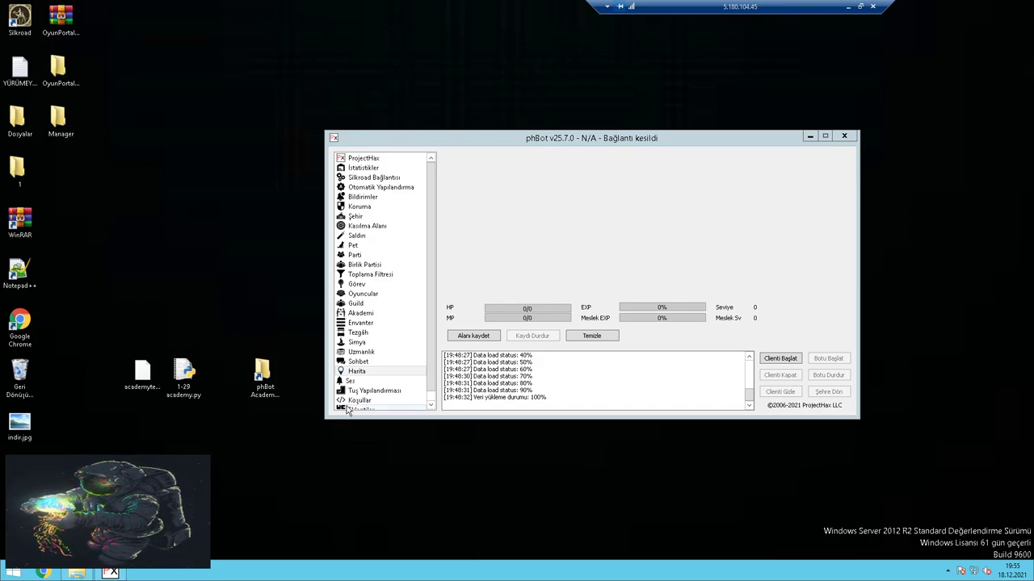
Undo the deletion of the 29-40 academy.py file.
left_click_drag(184, 373, 224, 406)
right_click(193, 282)
left_click(215, 282)
right_click(214, 271)
left_click(242, 300)
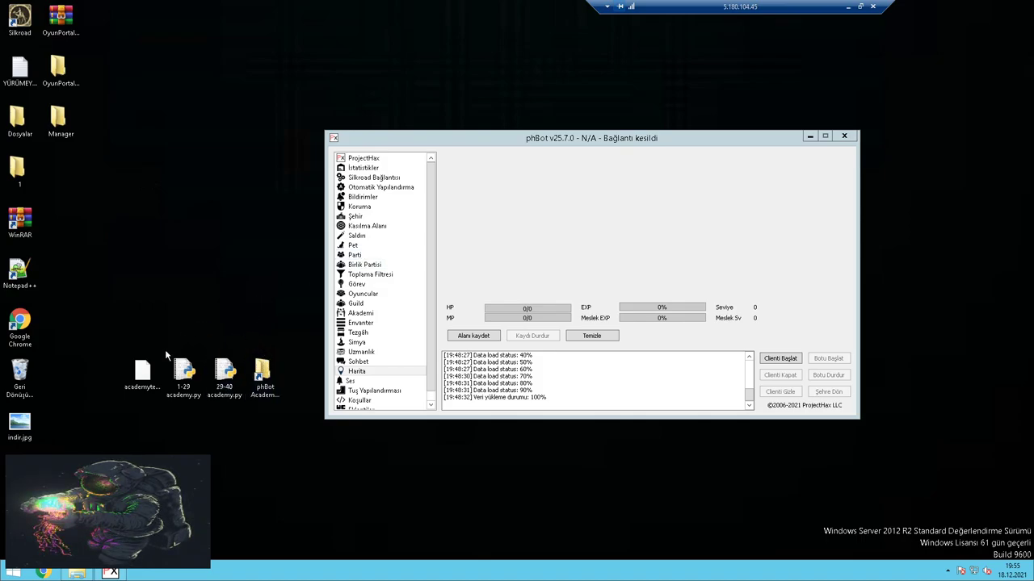
Move the academytest.json file to a free spot above the Python files on the desktop.
left_click_drag(150, 368, 212, 259)
right_click(213, 261)
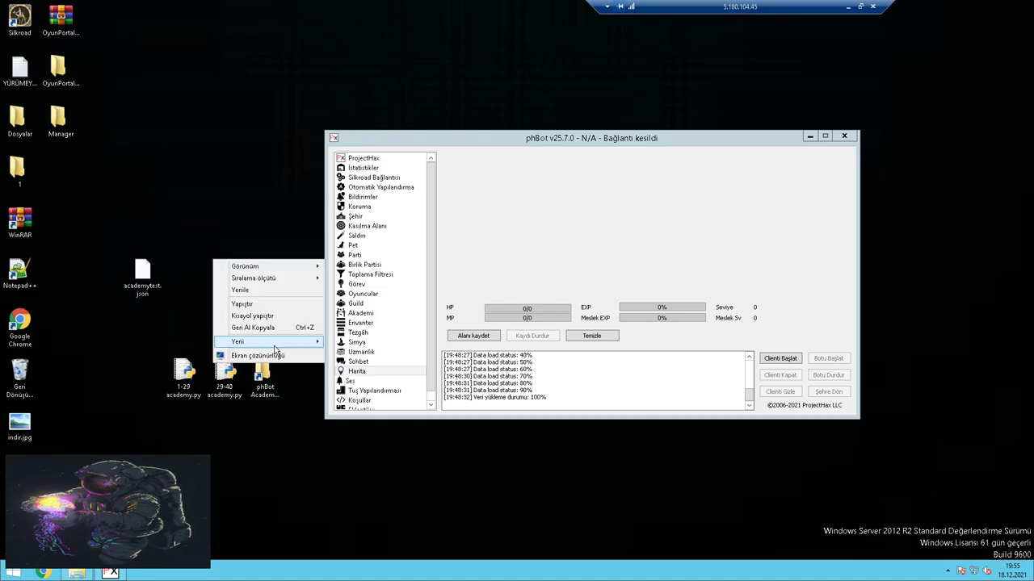
left_click(150, 283)
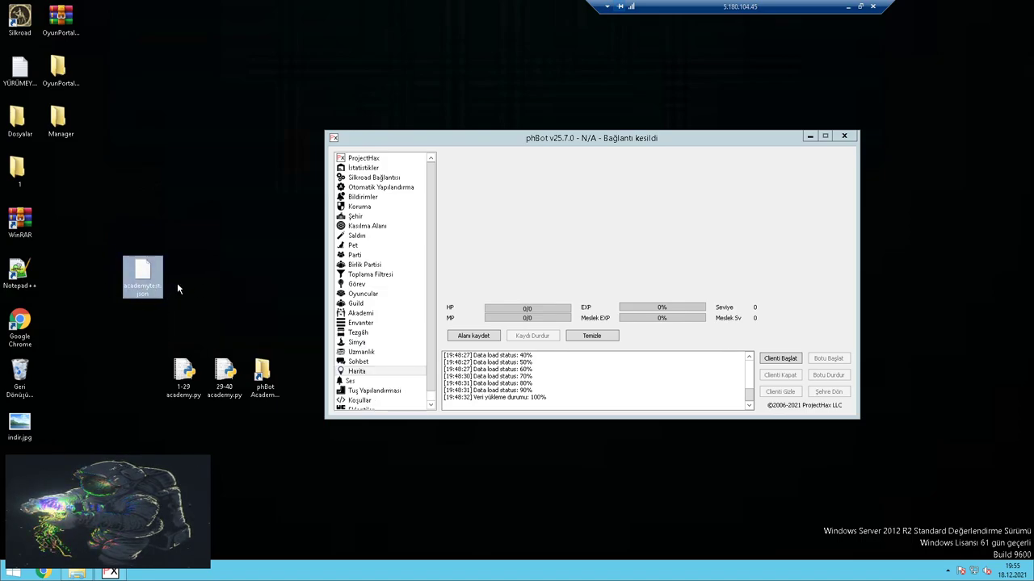
left_click_drag(170, 287, 211, 296)
Look through the phBot Academy Config folder and the OyunPortalMX and Dosyalar folders on the desktop.
double_click(262, 373)
double_click(489, 251)
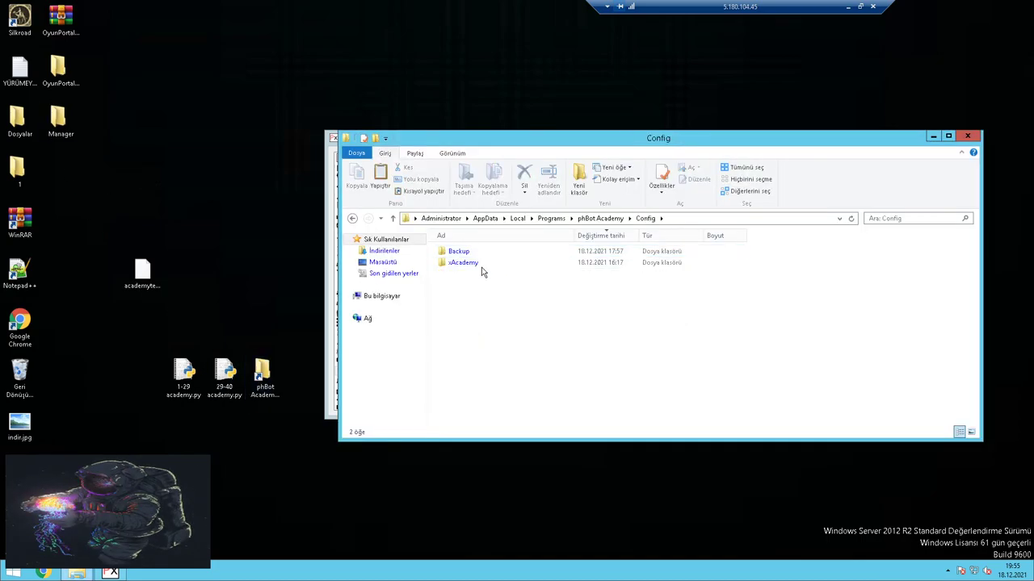
left_click(597, 219)
double_click(58, 77)
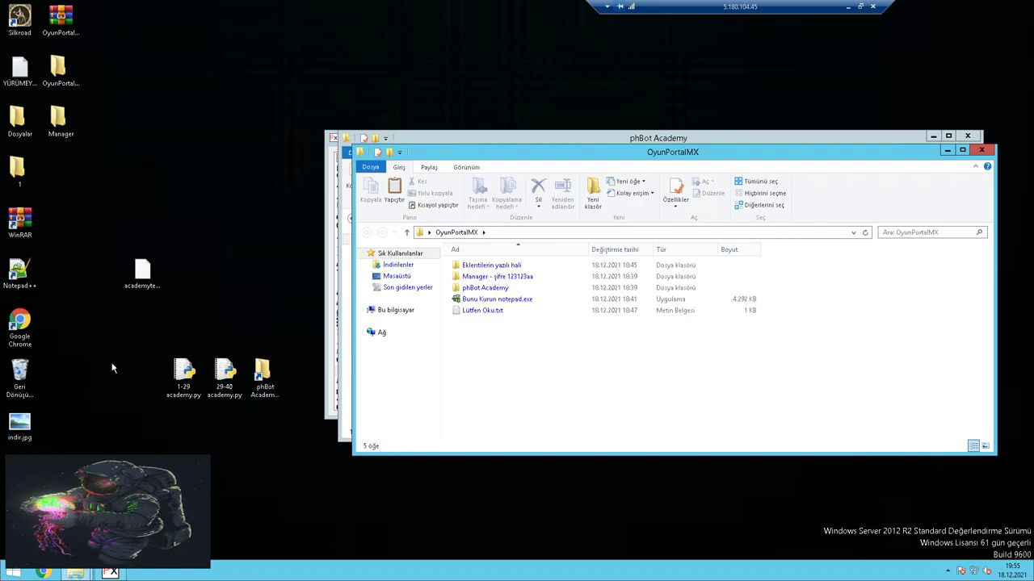
double_click(23, 127)
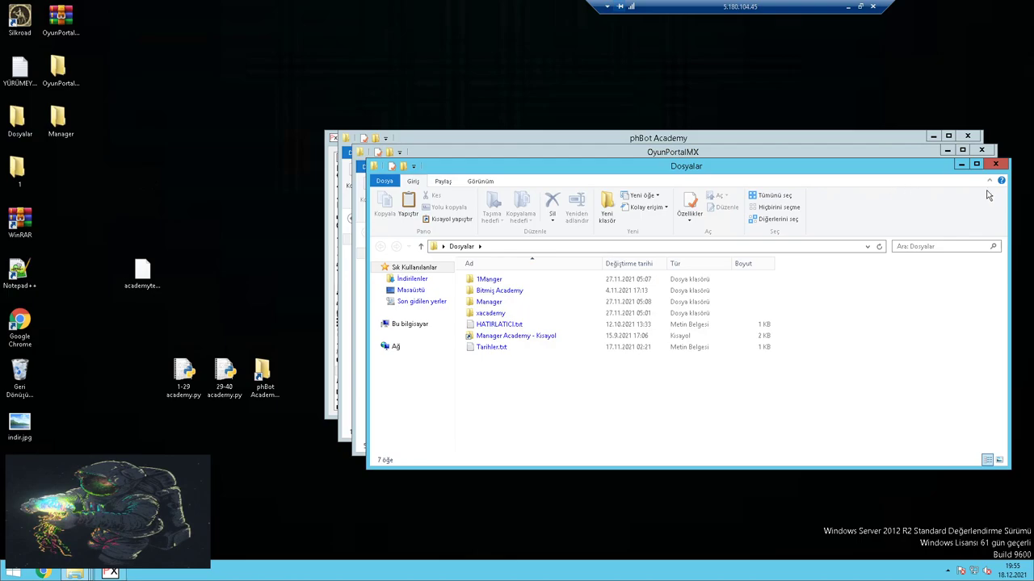
left_click(997, 165)
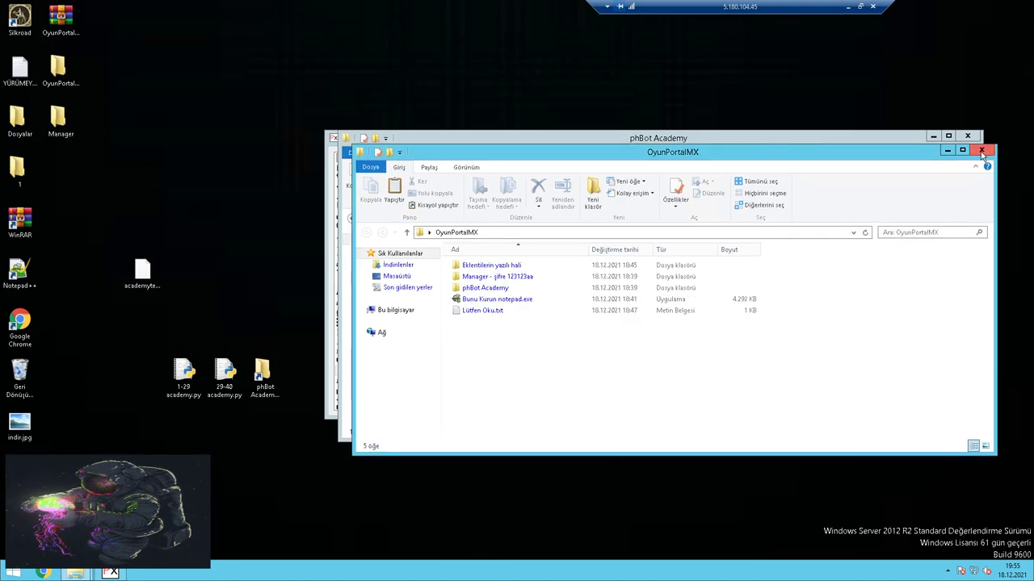
left_click(981, 151)
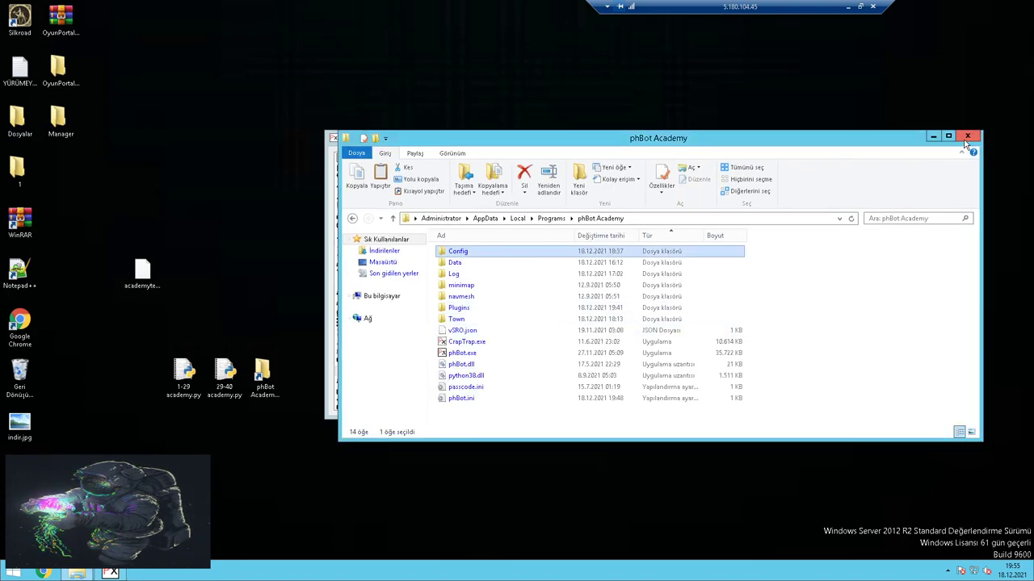
Inspect the JSON files in the xAcademy folder inside Config and close the folder window.
double_click(492, 252)
left_click_drag(465, 276, 551, 341)
double_click(488, 264)
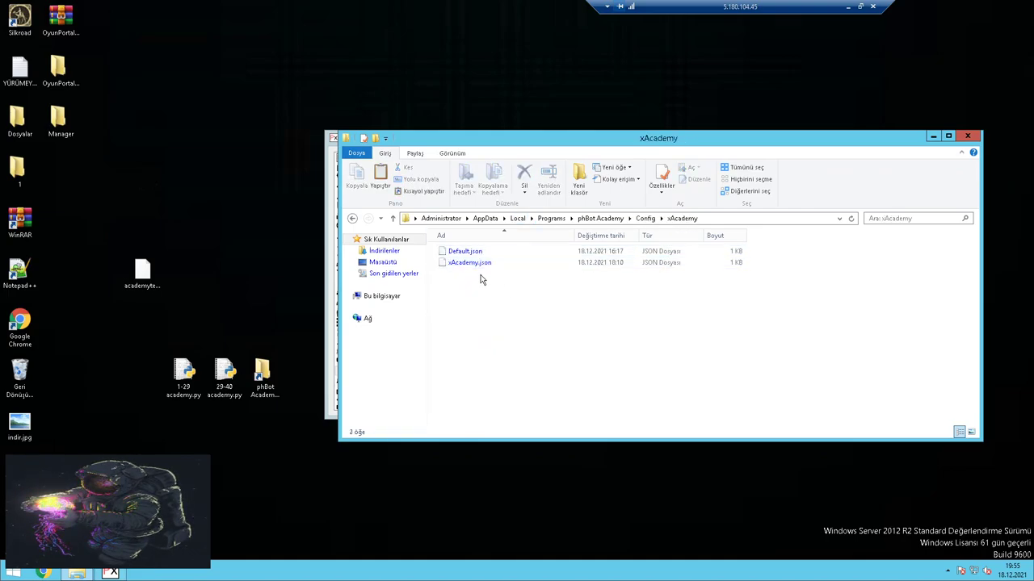
left_click(475, 252)
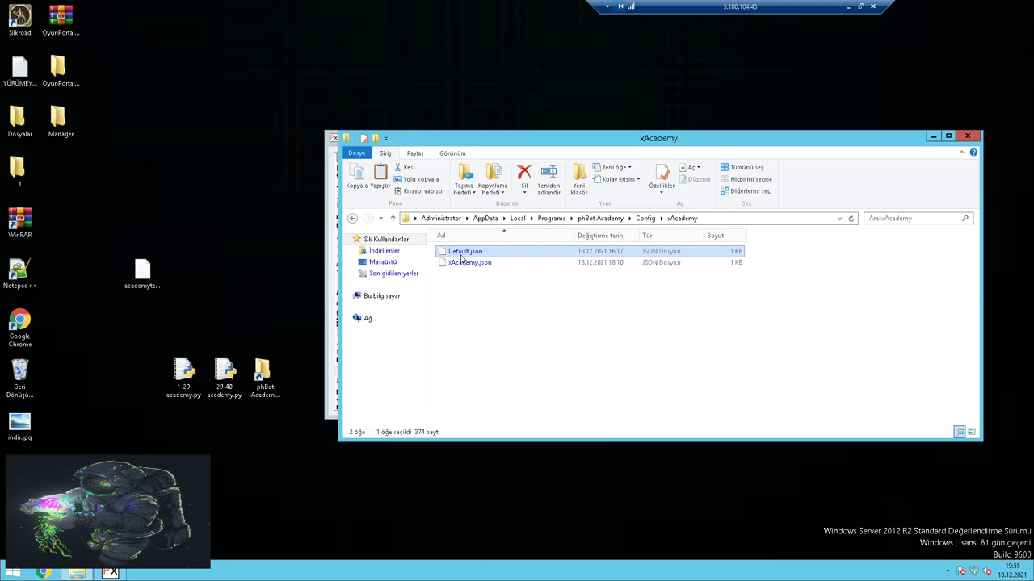
left_click(645, 219)
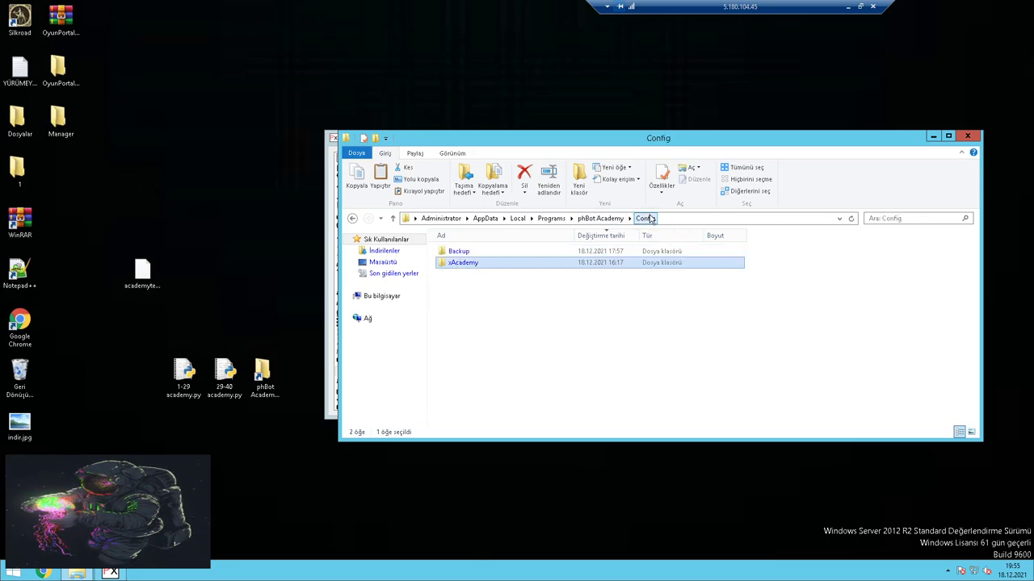
left_click(964, 136)
Move the phBot window farther away from the desktop files and refresh the desktop.
right_click(408, 142)
left_click_drag(416, 142, 524, 137)
right_click(285, 173)
left_click(339, 207)
Duplicate academytest.json on the desktop and place the copy beside the original.
key("ctrl+c")
key("ctrl+v")
left_click_drag(56, 166, 184, 275)
Change the extension of the academytest copy from json to db3 and accept the extension change.
right_click(186, 283)
left_click(233, 453)
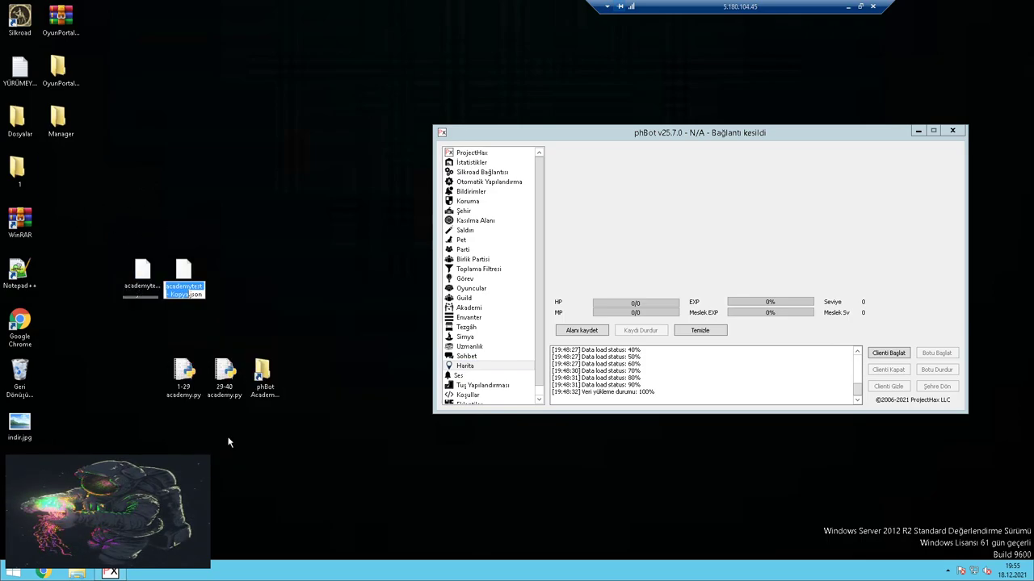
key("End")
key("BackSpace")
key("BackSpace")
key("BackSpace")
key("BackSpace")
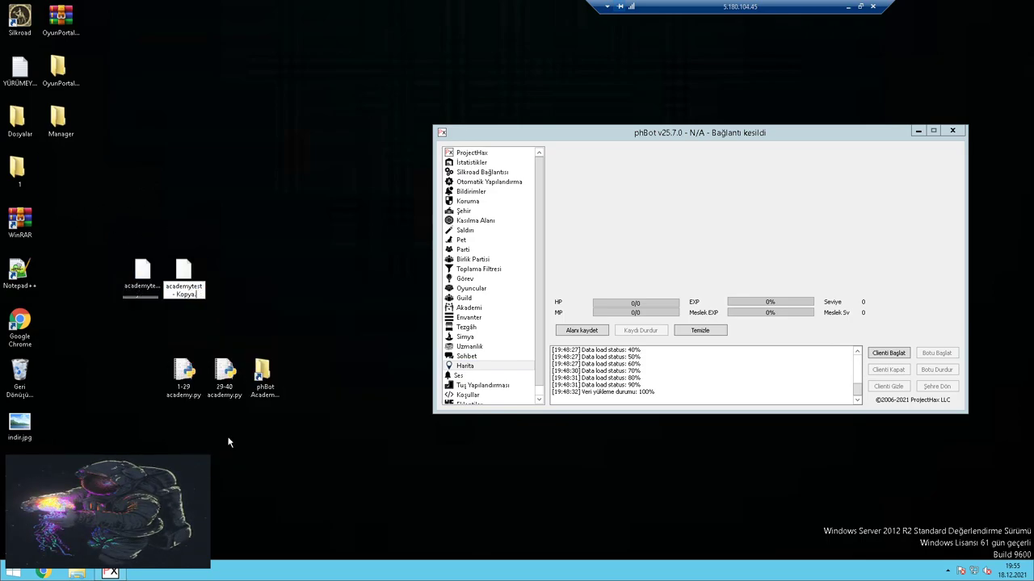
type("db3")
key("Return")
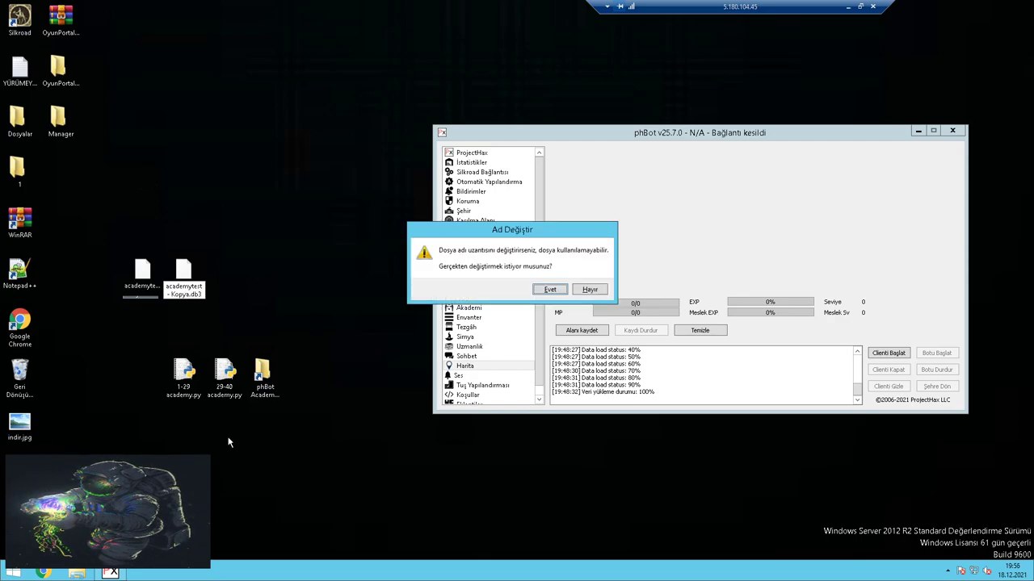
key("Return")
Examine the file type details of the db3 copy and compare its name with the original academytest.json.
right_click(214, 207)
left_click(244, 238)
mouse_move(195, 284)
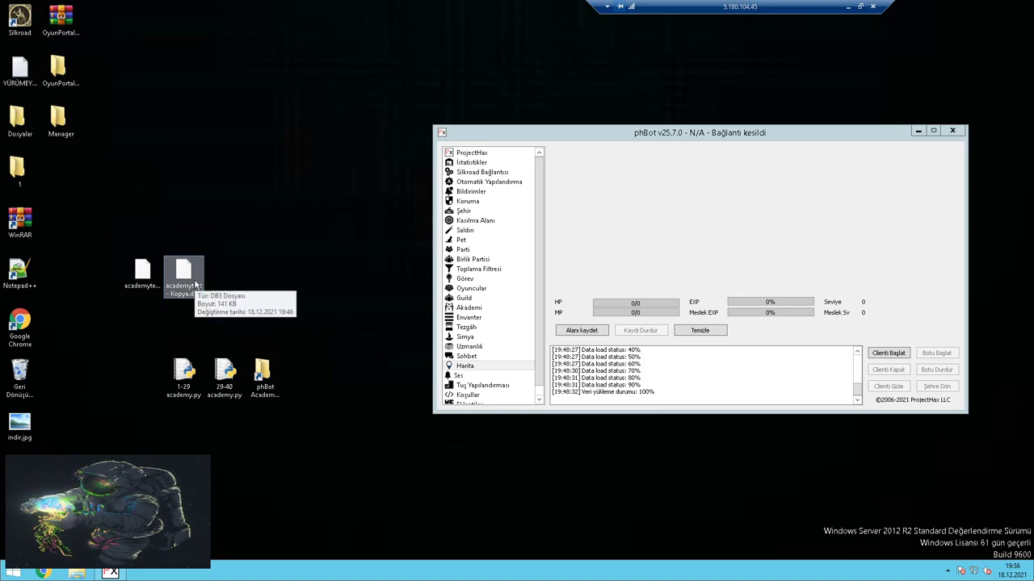
left_click(187, 278)
left_click(95, 284)
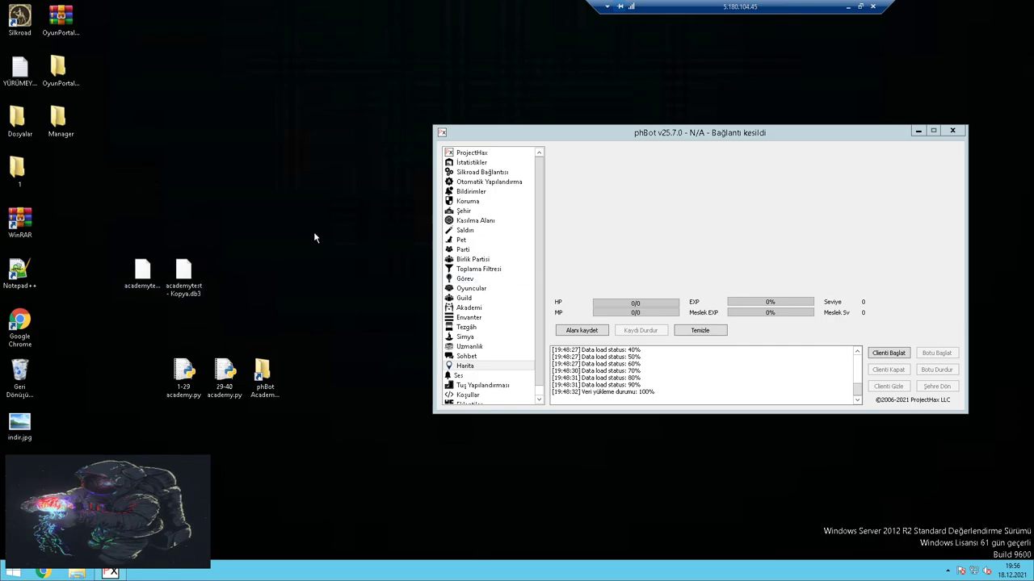
left_click_drag(331, 225, 95, 307)
left_click(205, 315)
left_click(190, 289)
left_click(143, 292)
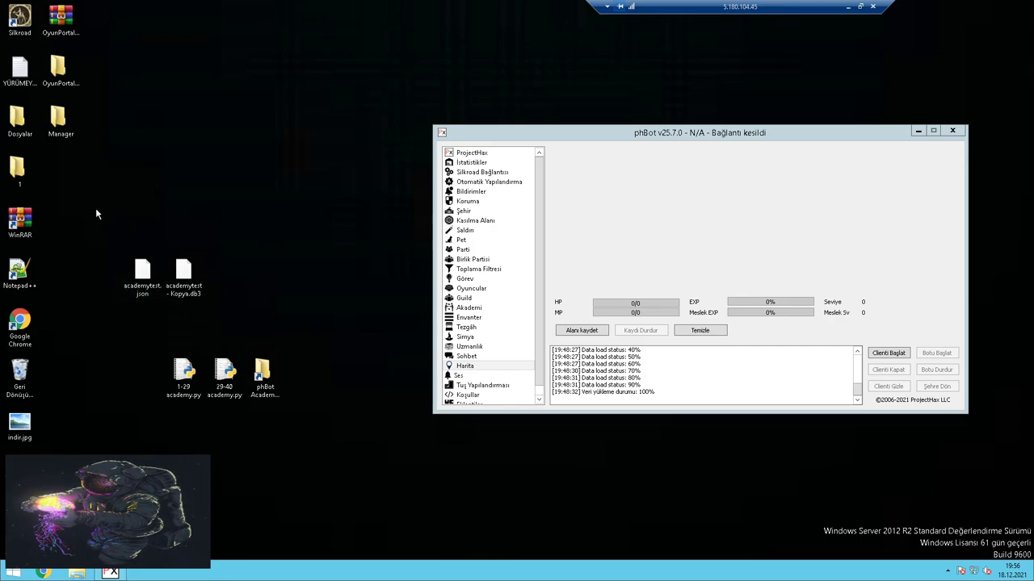
left_click_drag(132, 295, 132, 273)
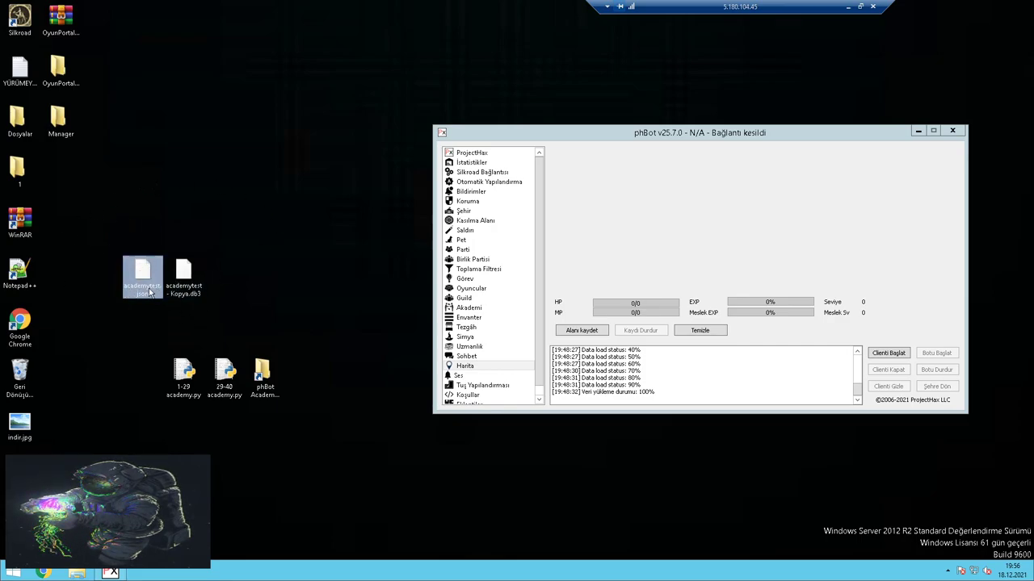
right_click(145, 284)
left_click(216, 454)
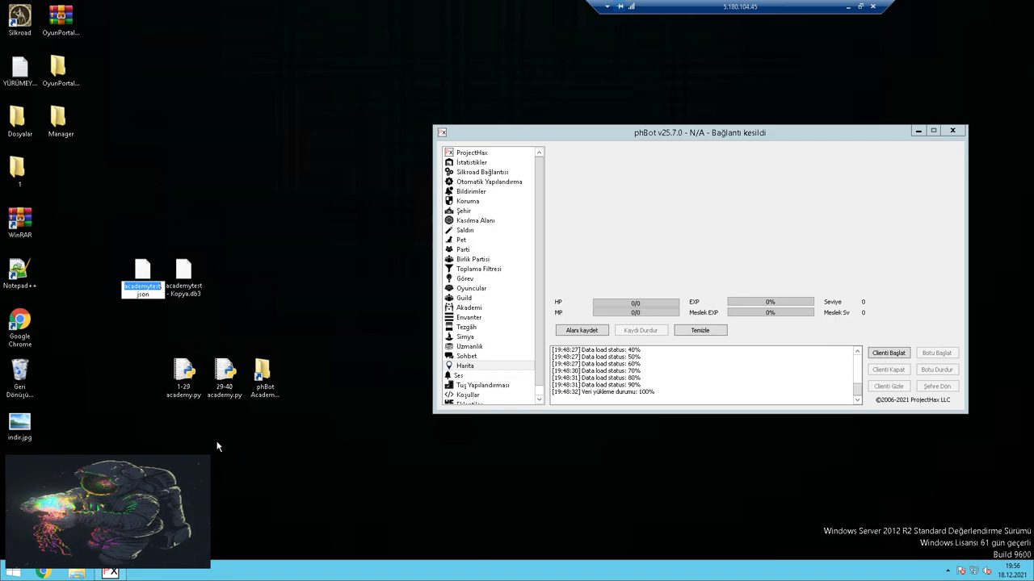
type("LuGa")
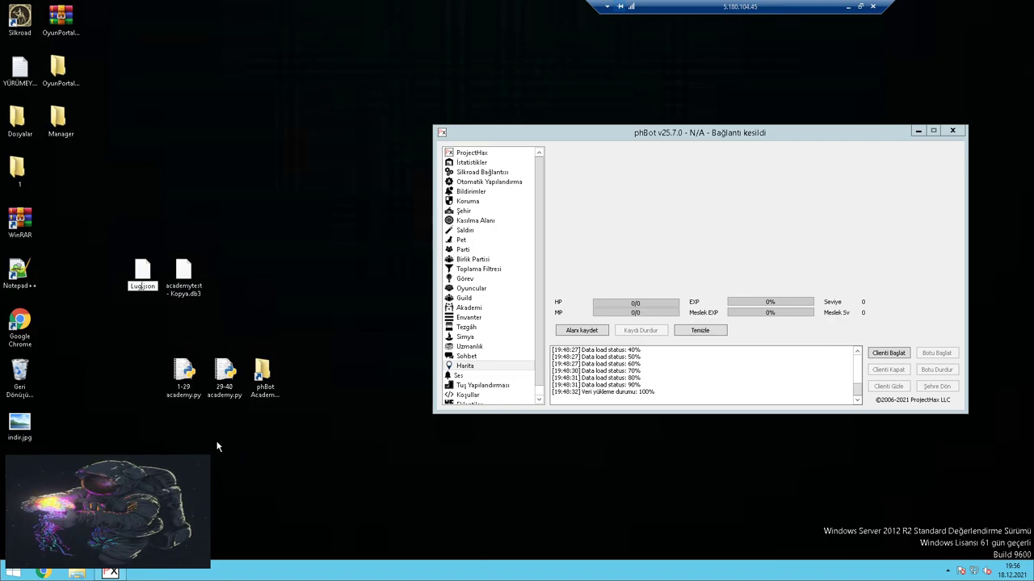
key("BackSpace")
key("BackSpace")
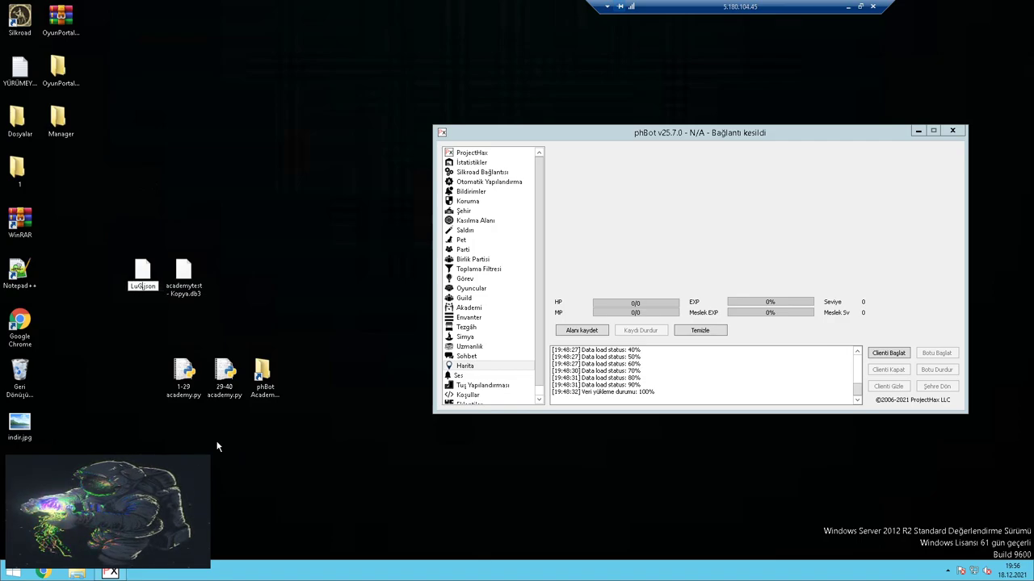
type("guazE")
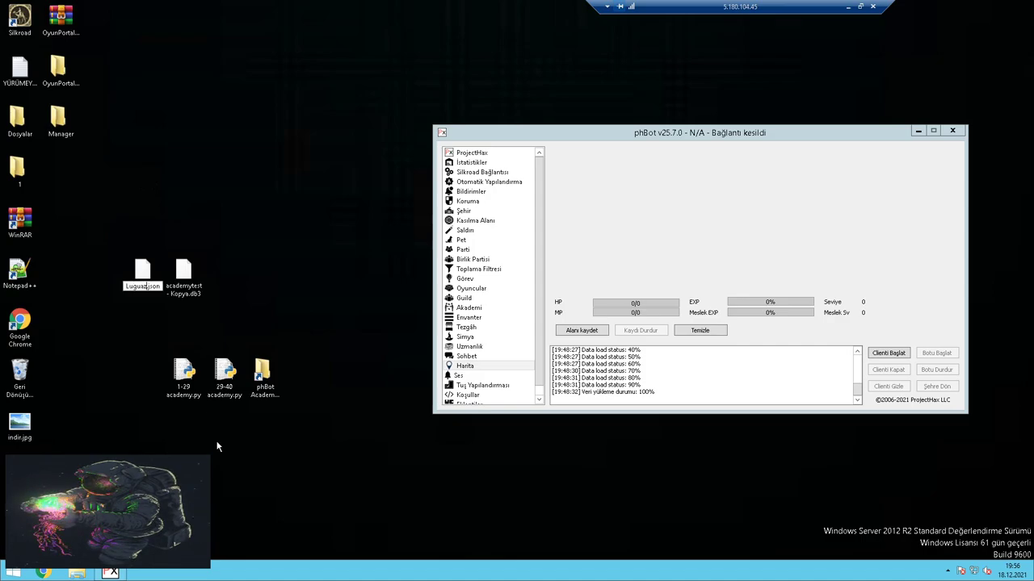
type("L")
key("Return")
Rename the academy JSON file on the desktop to lugazuel.json.
right_click(138, 273)
left_click(218, 441)
type("lugazuel")
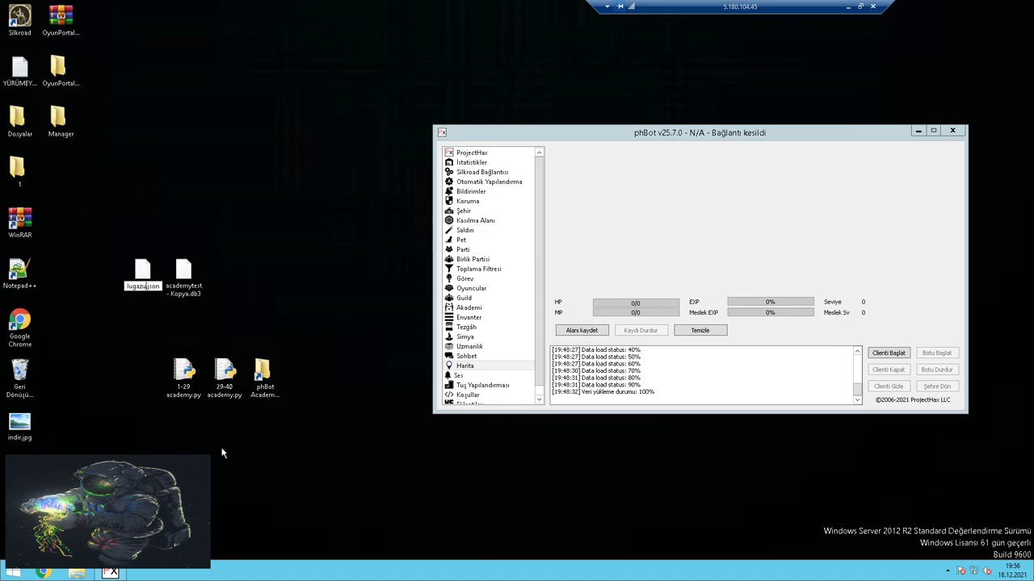
key("Return")
Rename the db3 copy on the desktop to lugazuel.db3 so it matches the JSON file's name.
right_click(185, 285)
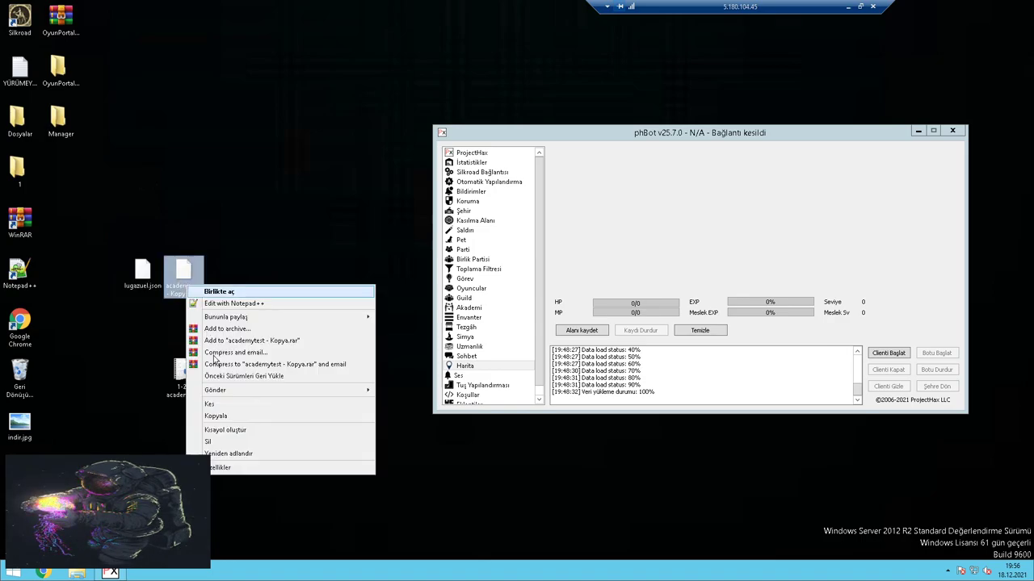
left_click(241, 452)
type("lugaszu")
key("BackSpace")
key("BackSpace")
key("BackSpace")
type("zuel")
key("Return")
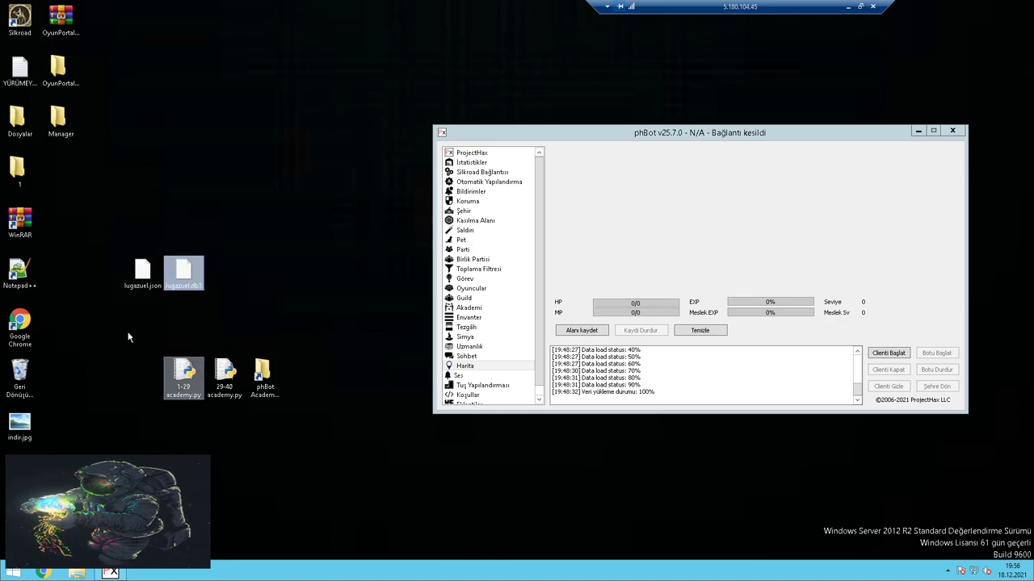
Open lugazuel.json in Notepad++ and look through the names in the Academy section's Accept/Invite List.
right_click(140, 279)
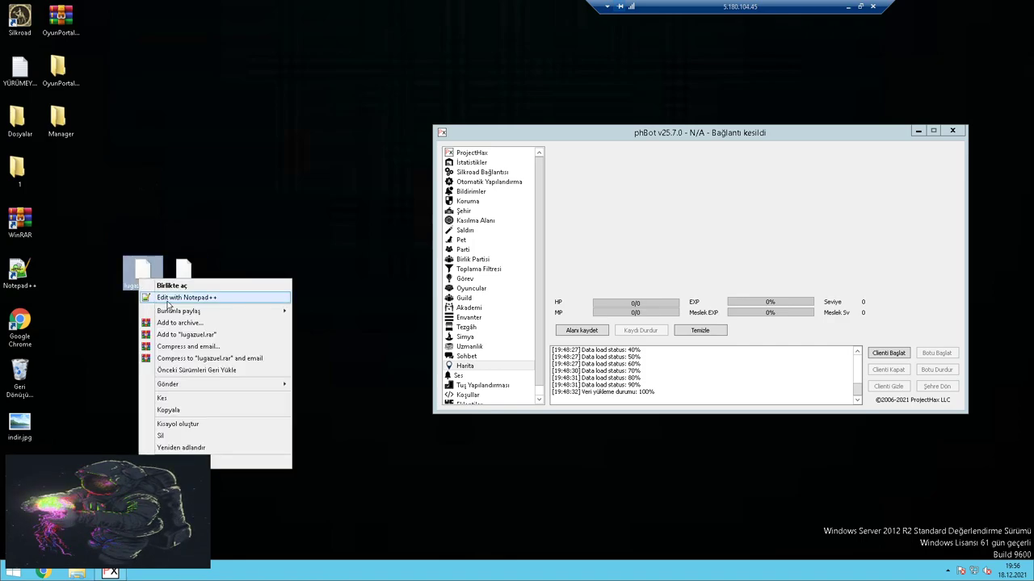
left_click(169, 297)
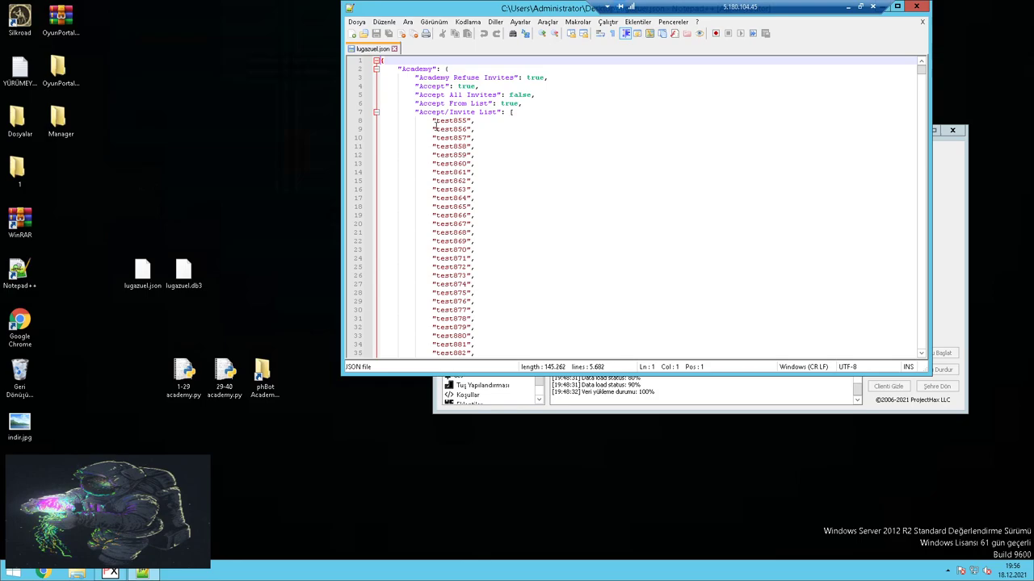
left_click_drag(433, 120, 514, 261)
left_click(515, 265)
left_click_drag(921, 170, 921, 71)
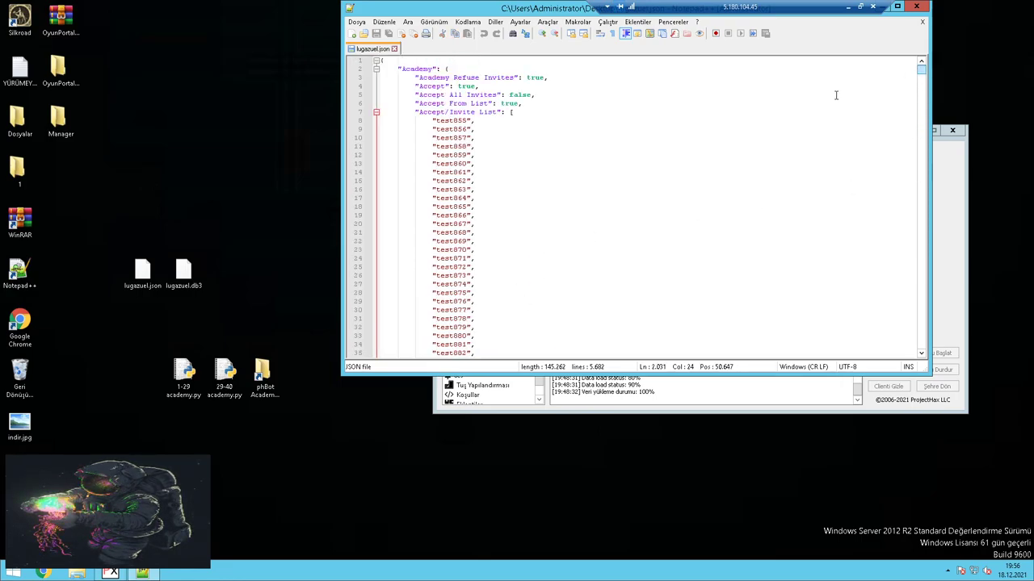
left_click(428, 138)
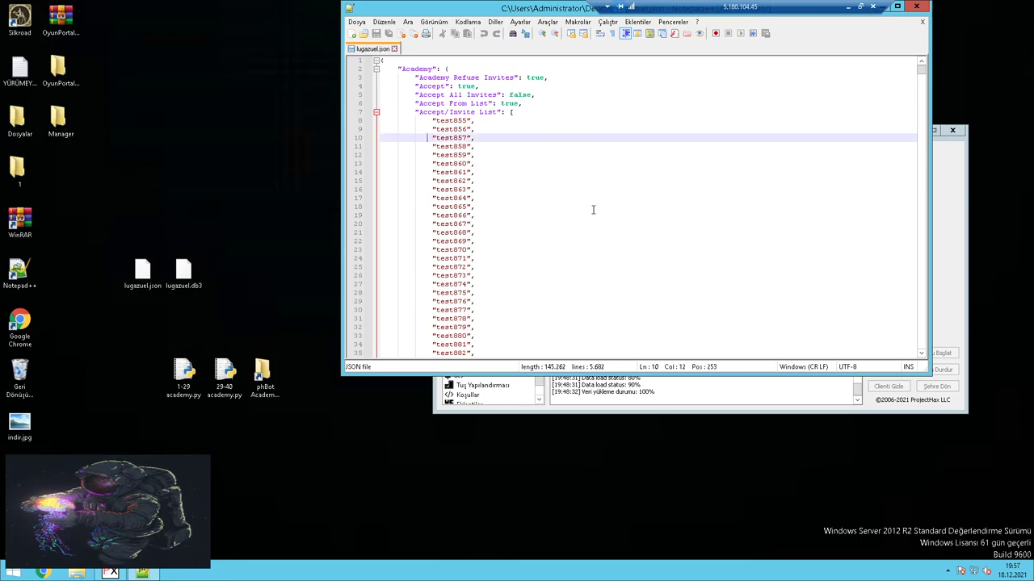
left_click(552, 202)
Replace every occurrence of "test" with "ramp" in lugazuel.json.
key("ctrl+f")
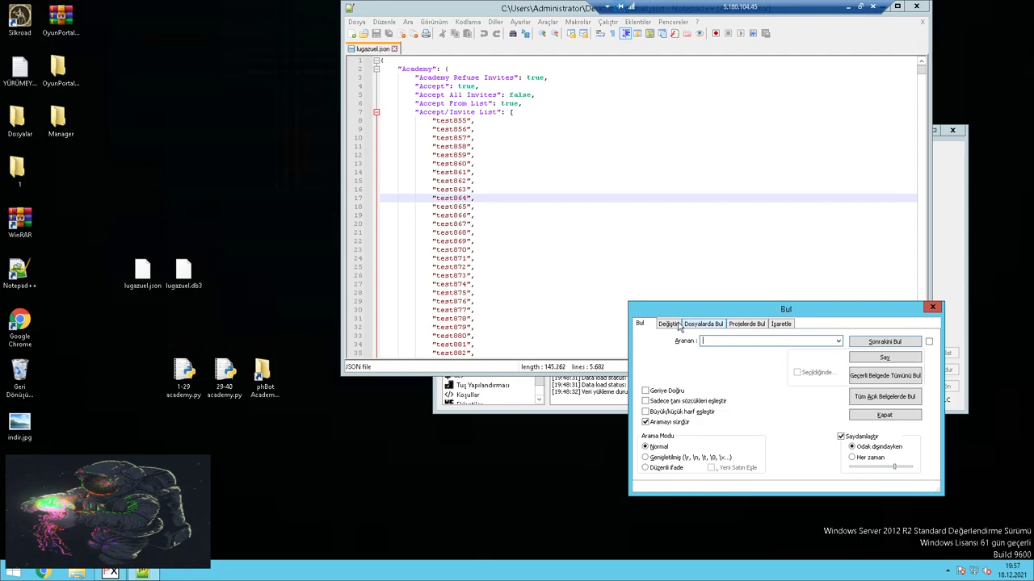
type("test")
key("Return")
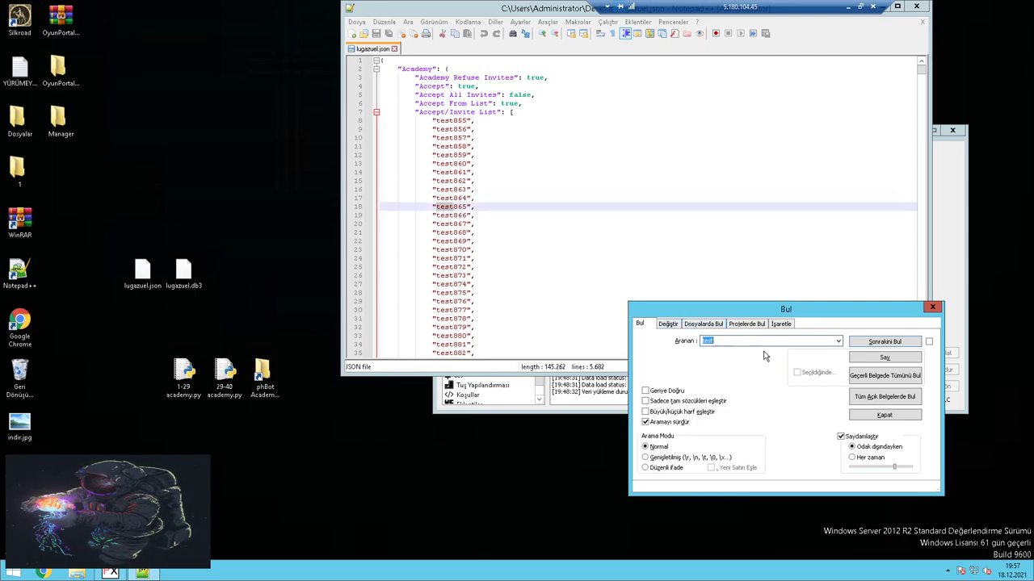
left_click(671, 324)
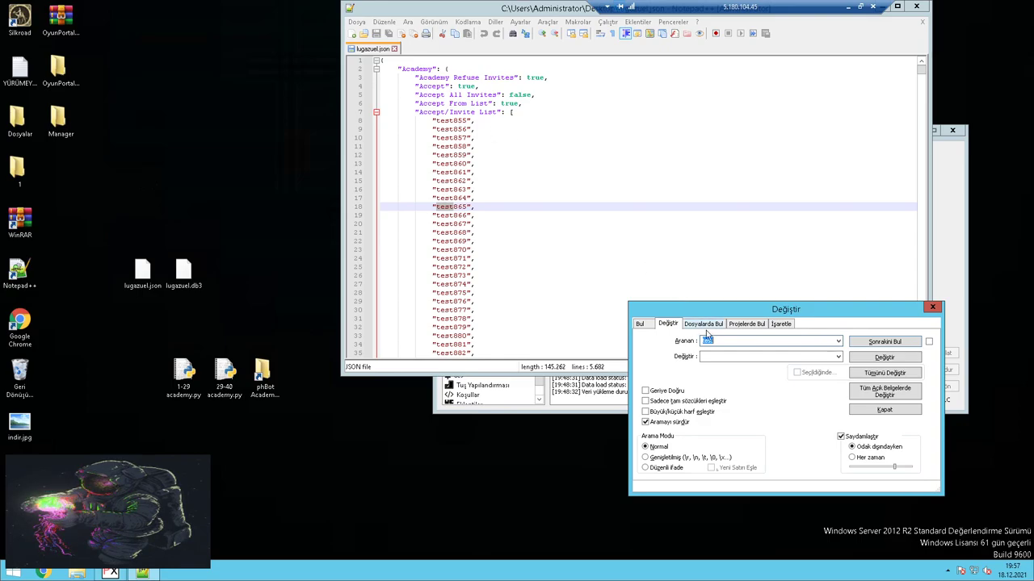
left_click(736, 356)
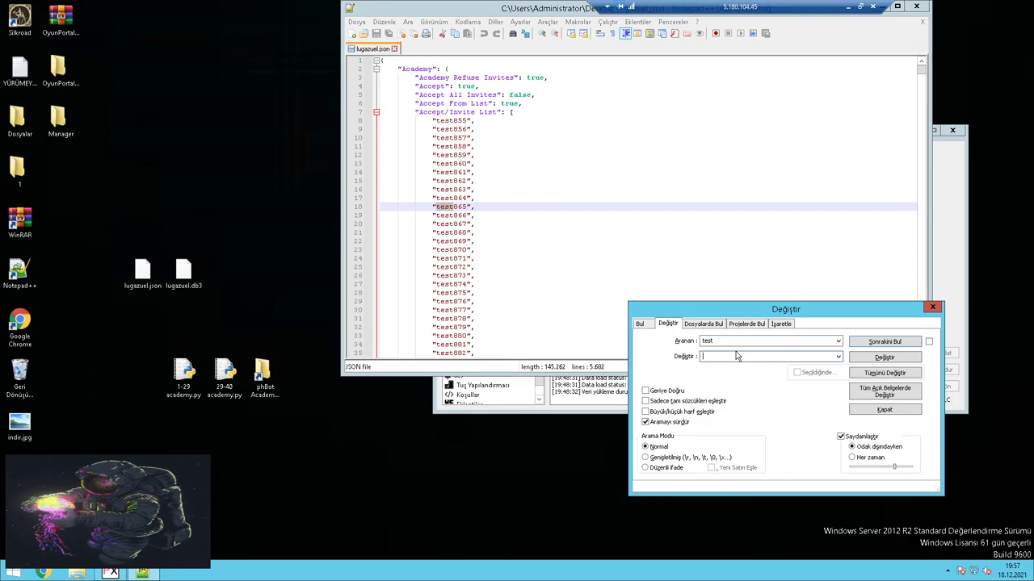
type("ramp")
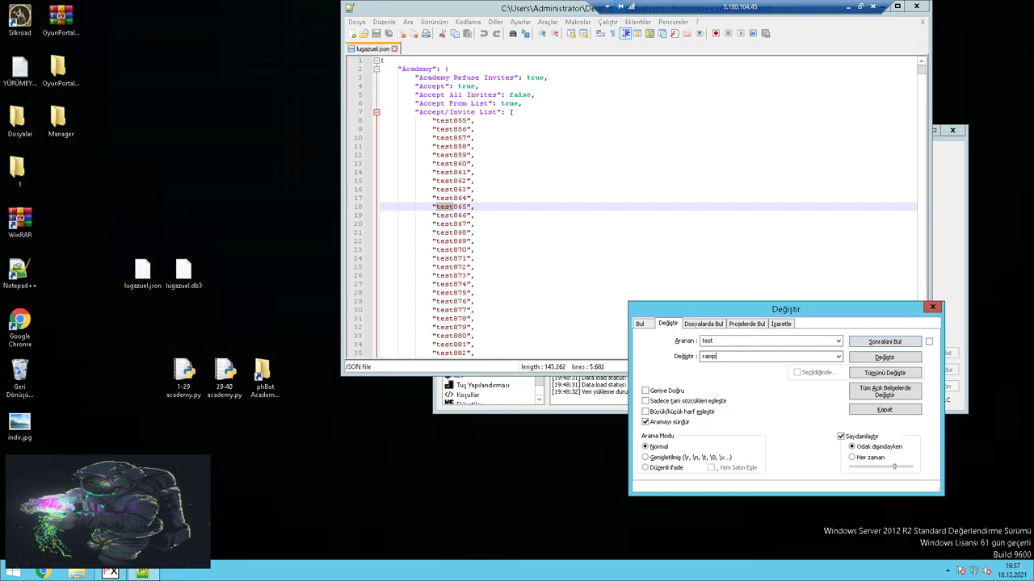
double_click(730, 355)
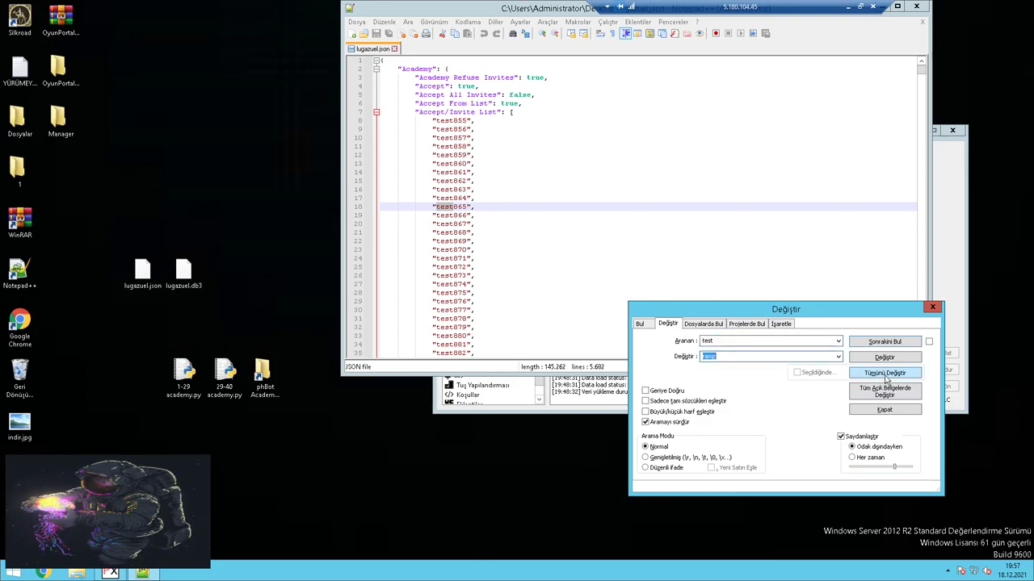
left_click(886, 373)
Examine the replaced names throughout the Accept/Invite List of lugazuel.json.
left_click_drag(450, 122, 457, 360)
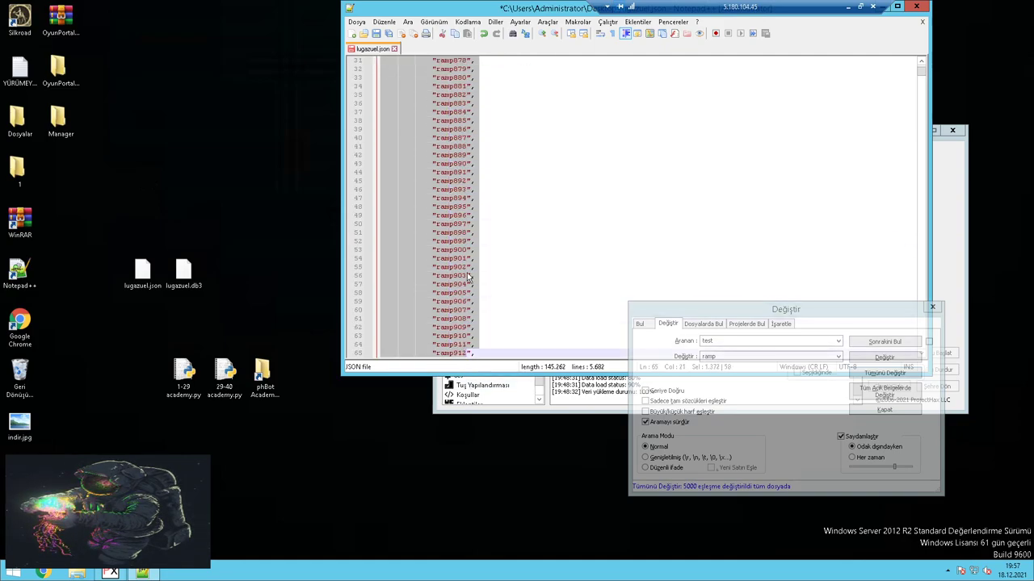
left_click(467, 275)
scroll(467, 275, "up", 10)
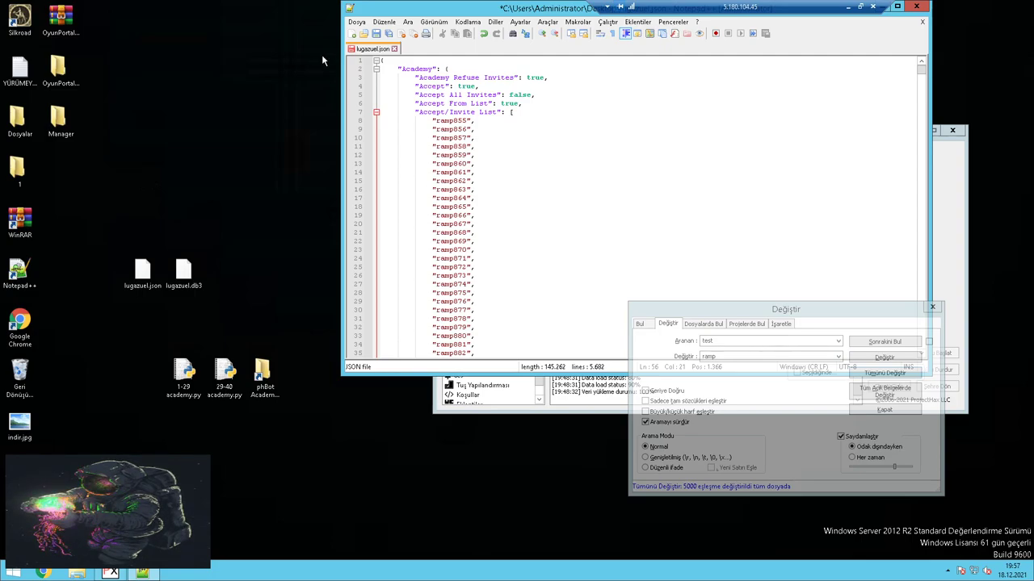
left_click_drag(454, 116, 489, 395)
left_click(461, 286)
scroll(462, 285, "up", 20)
scroll(462, 286, "up", 16)
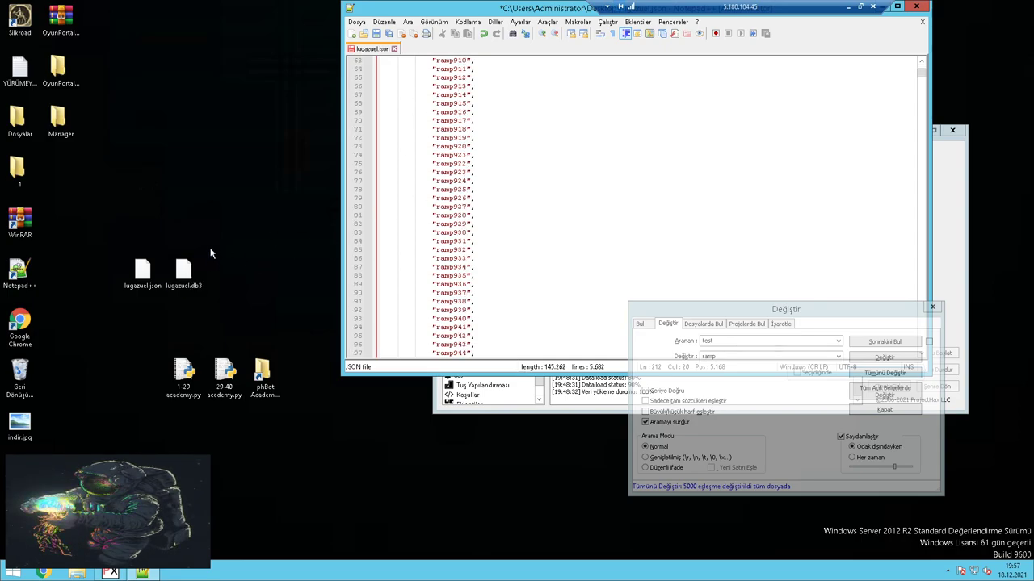
scroll(450, 212, "up", 19)
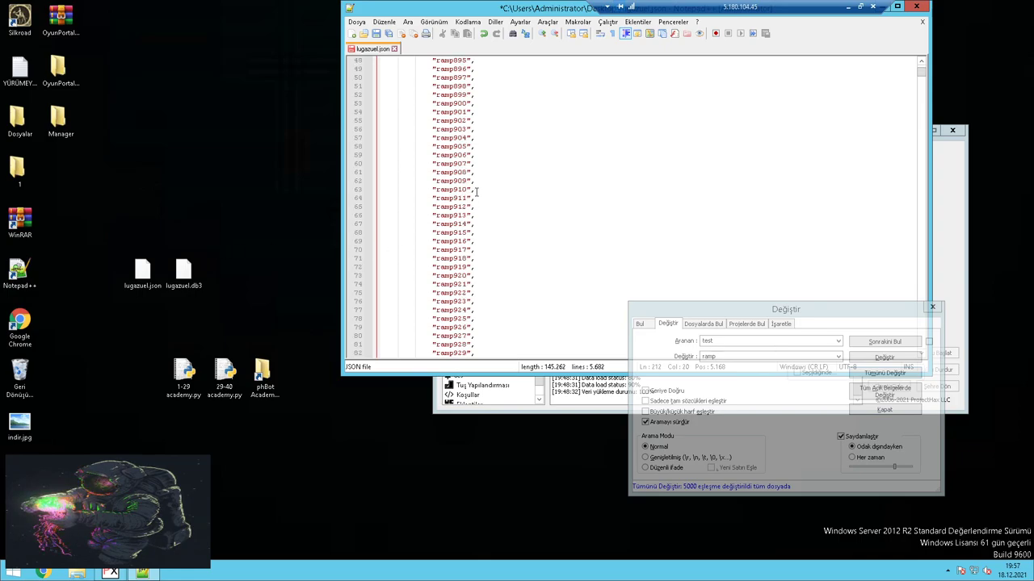
Review the Trace and Union Party settings at the end of lugazuel.json.
left_click(163, 271)
left_click_drag(922, 73, 911, 351)
scroll(566, 255, "down", 5)
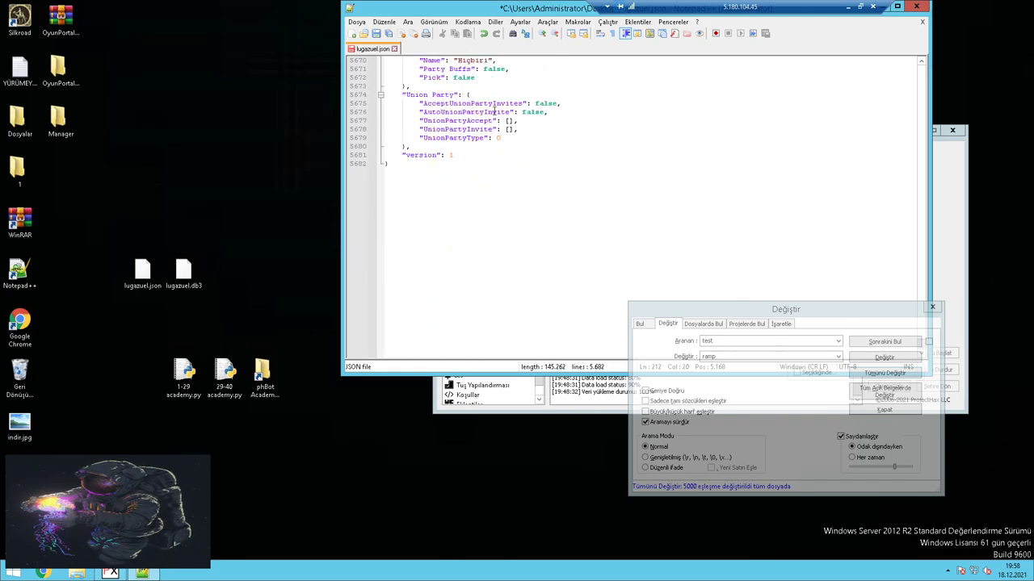
left_click(492, 138)
scroll(492, 202, "up", 5)
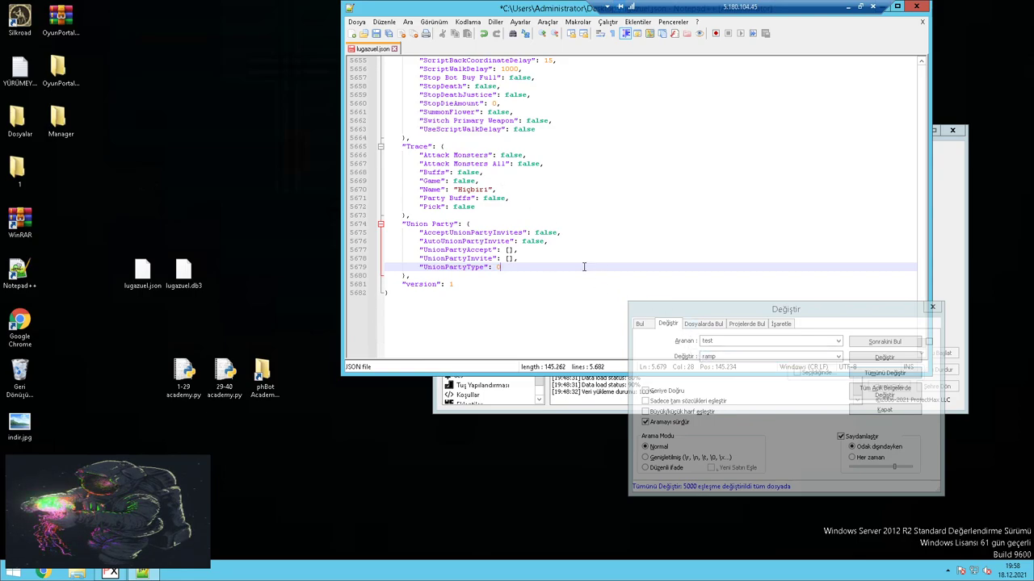
Close Notepad++ and refresh the desktop.
left_click(723, 347)
key("Tab")
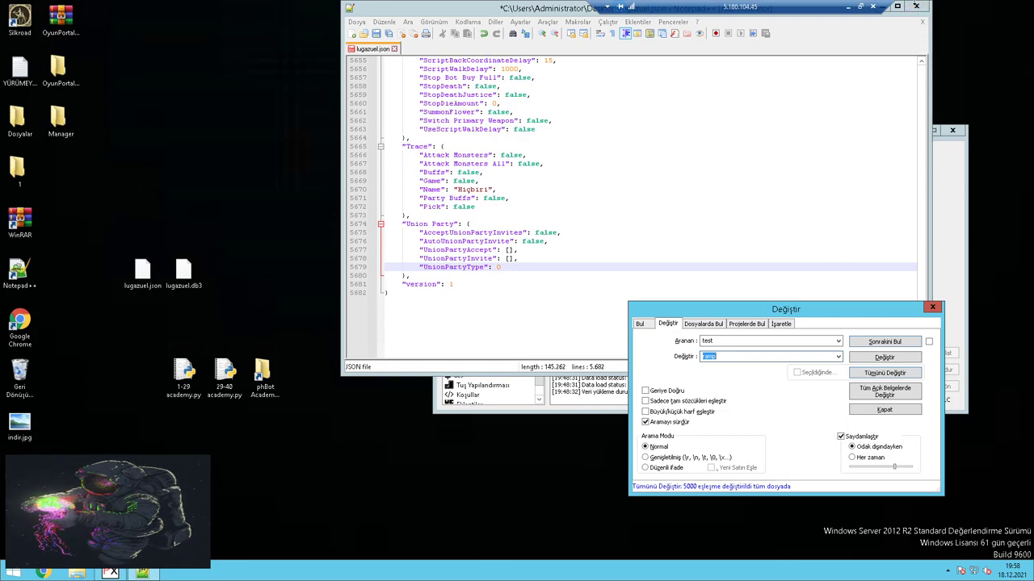
left_click(918, 7)
right_click(266, 222)
left_click(305, 257)
Open the Plugins folder inside the phBot Academy folder, keeping its window clear of the desktop files.
double_click(267, 381)
left_click_drag(503, 138, 658, 137)
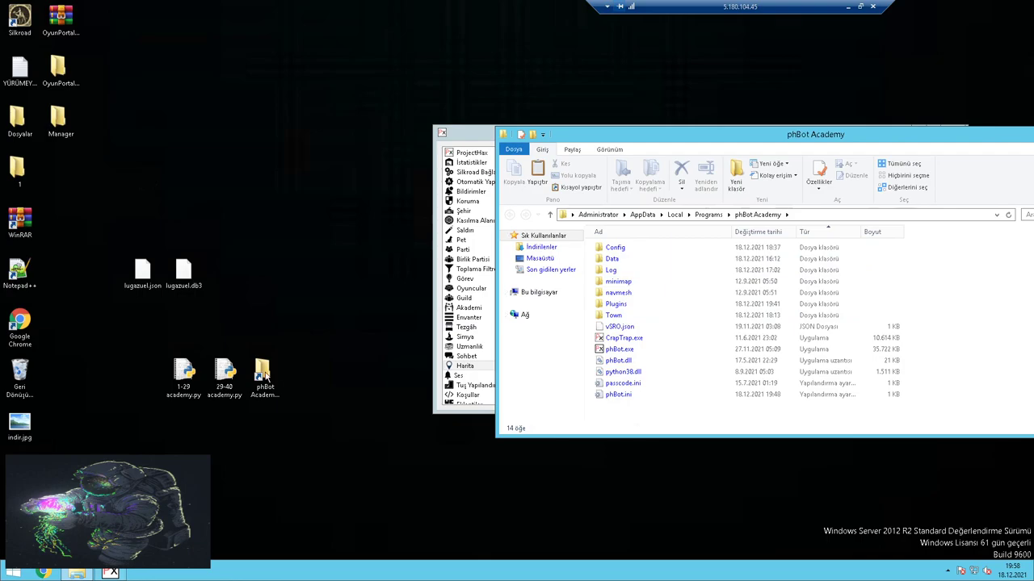
left_click(642, 305)
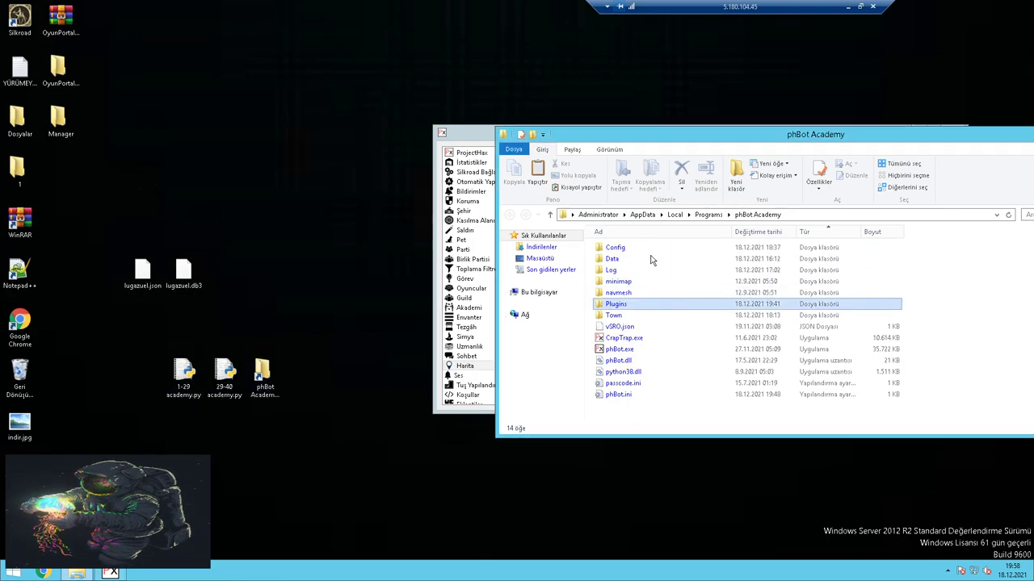
double_click(636, 305)
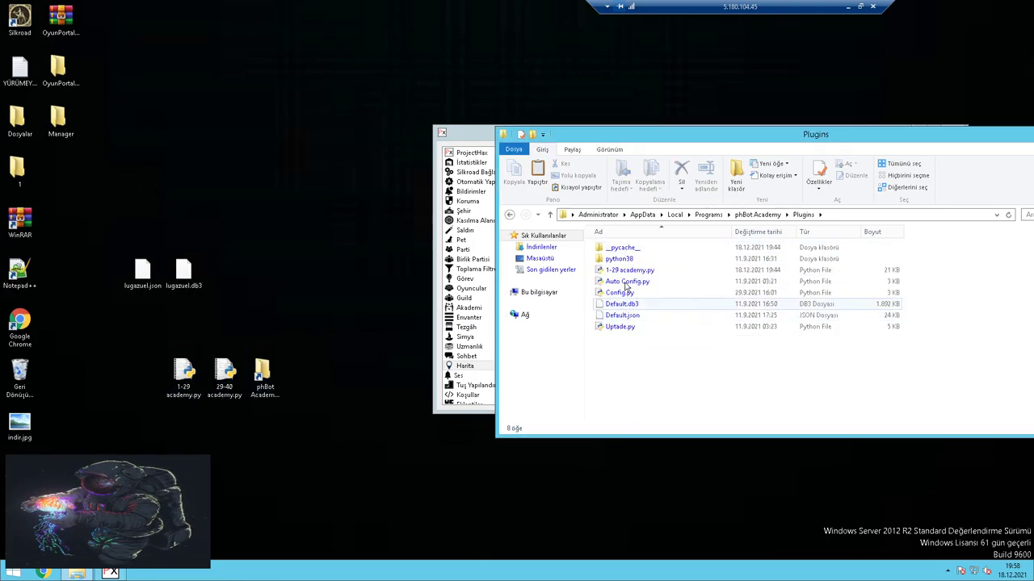
Rename 1-29 academy.py in the Plugins folder to xacademy.py.
right_click(646, 271)
left_click(705, 477)
type("xacdemy")
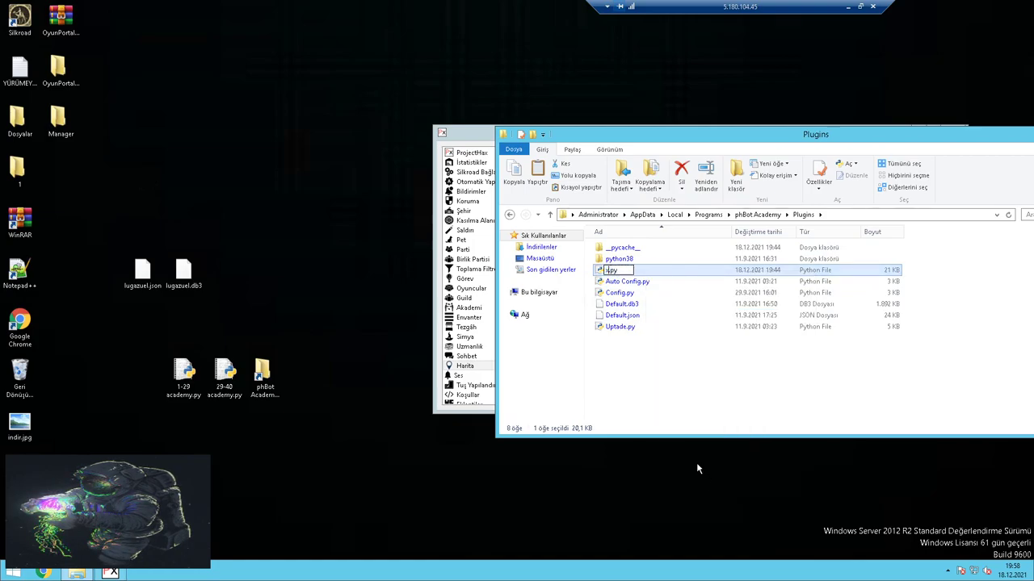
key("BackSpace")
key("BackSpace")
key("BackSpace")
key("BackSpace")
key("BackSpace")
type("cademy")
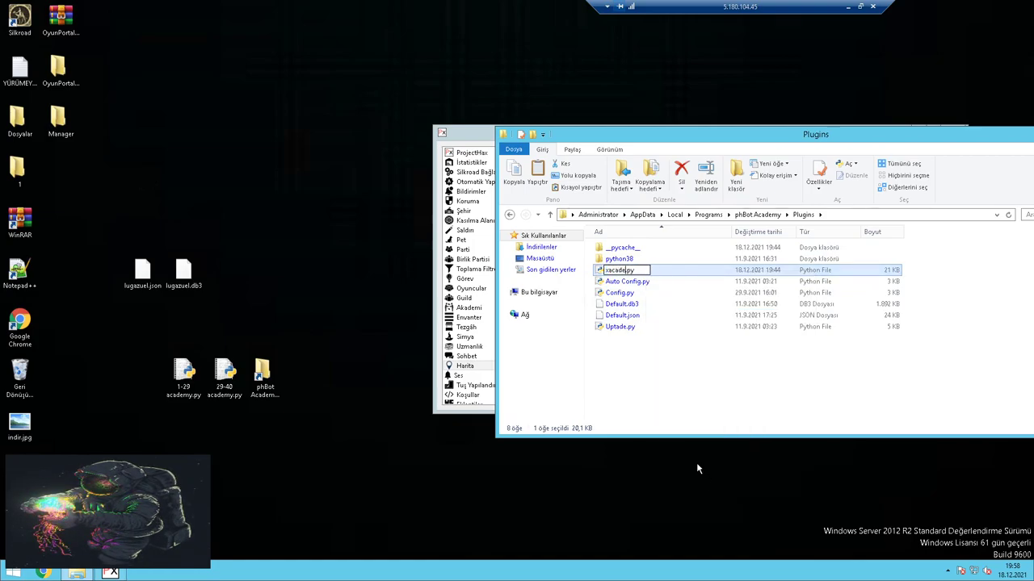
key("Return")
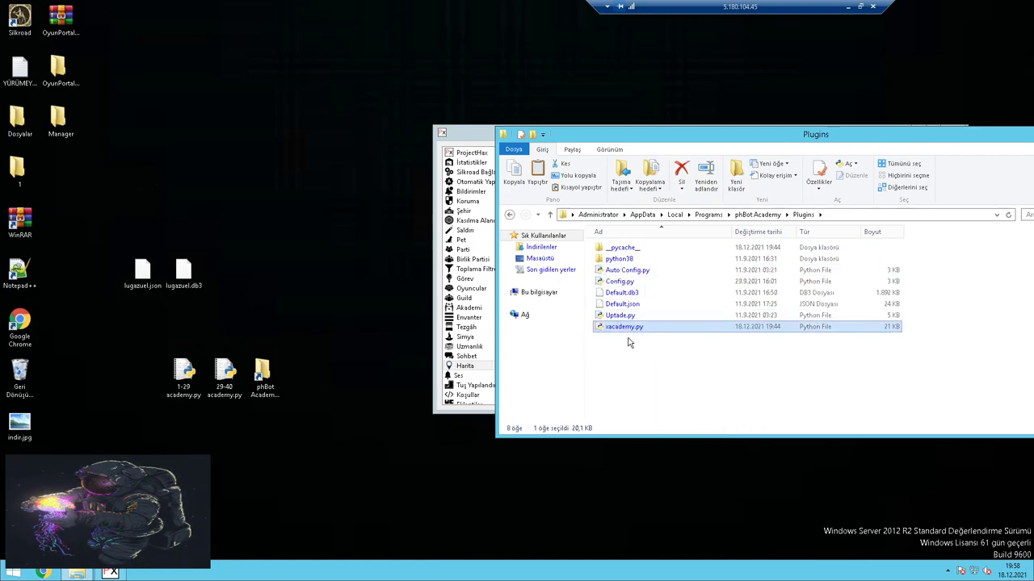
Copy xacademy.py from the Plugins folder to the desktop and delete it from the Plugins folder.
right_click(623, 328)
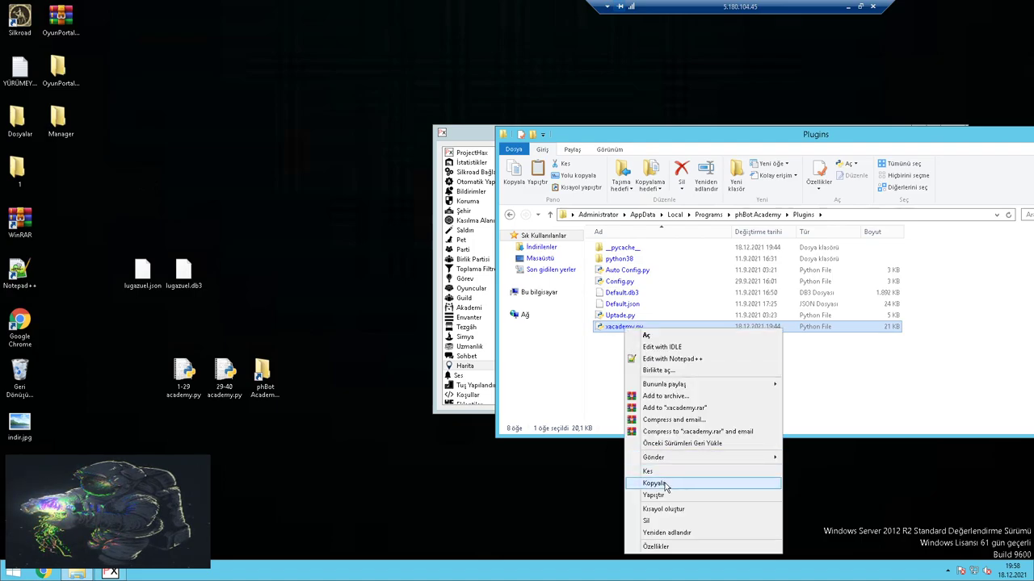
left_click(711, 484)
right_click(987, 43)
left_click(935, 83)
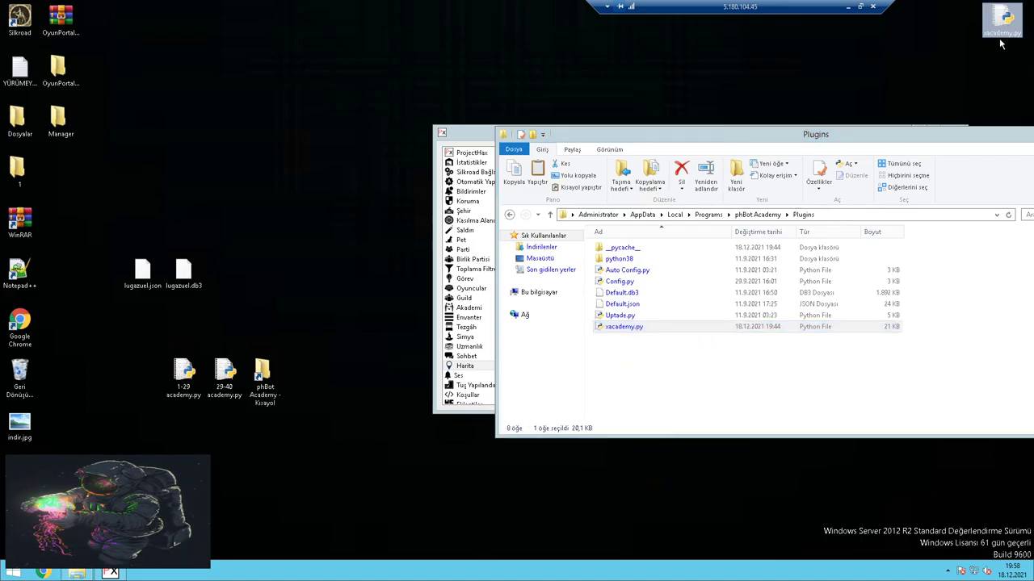
right_click(636, 328)
left_click(677, 524)
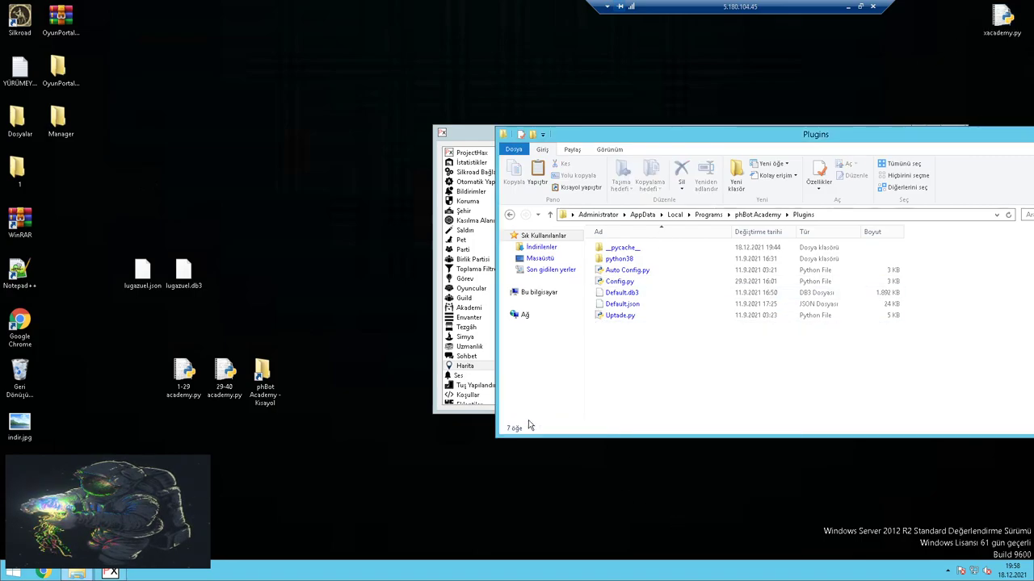
Remove the original 1-29 academy.py from the desktop.
left_click(179, 373)
left_click_drag(569, 412, 638, 379)
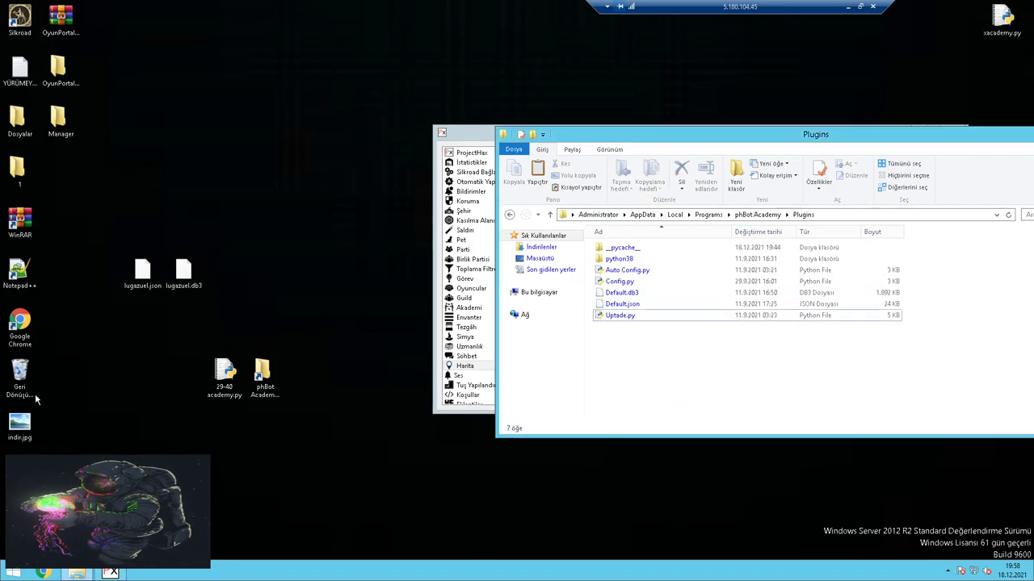
Bring the phBot window forward and show the xAcademy plugin's settings on the Eklentiler page.
left_click(451, 143)
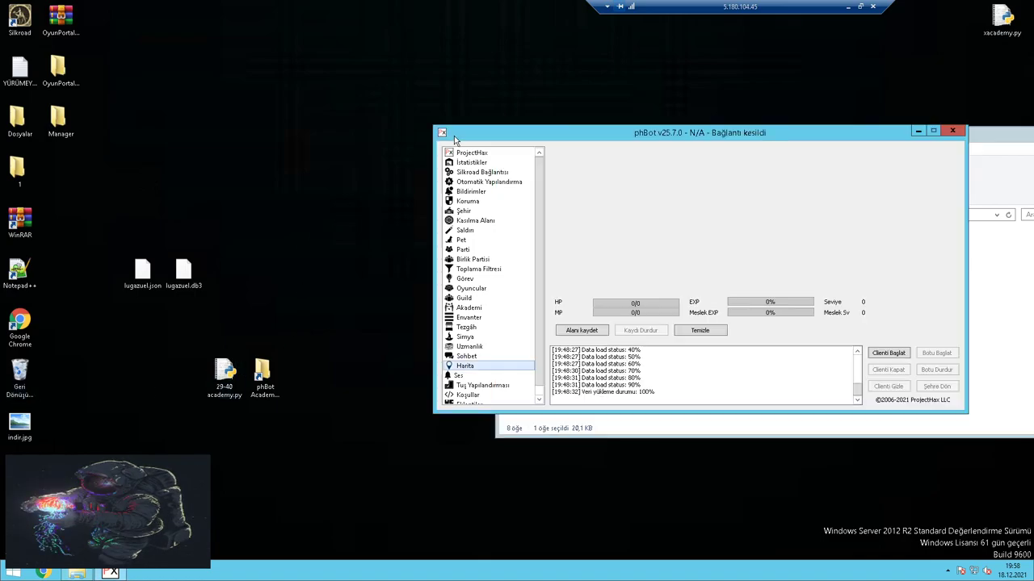
left_click(501, 391)
left_click(598, 155)
left_click(492, 398)
left_click(606, 154)
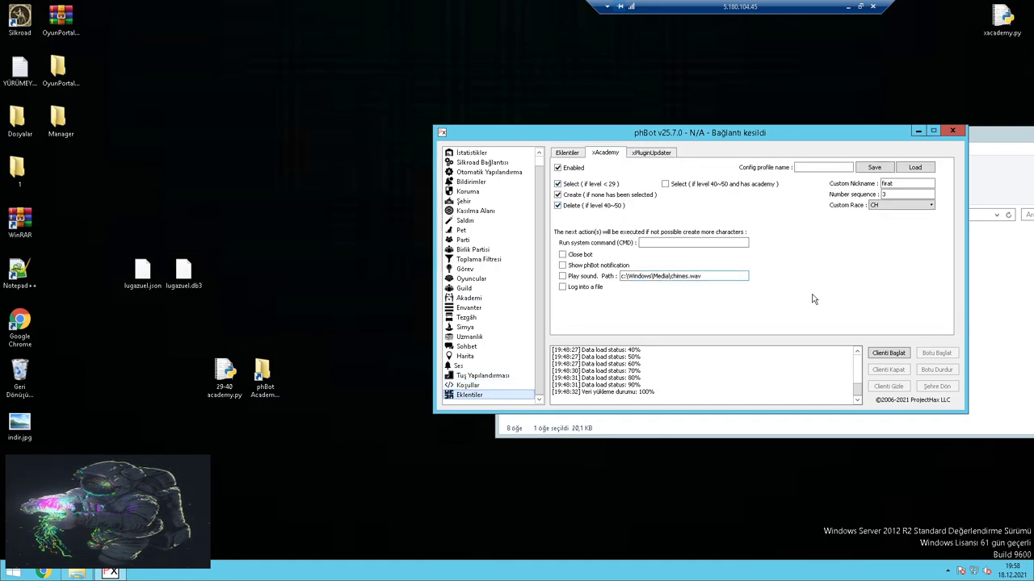
Reload the phBot plugins, show the xAcademy settings again, and move the phBot window away from the Plugins folder listing.
left_click(569, 153)
left_click(590, 322)
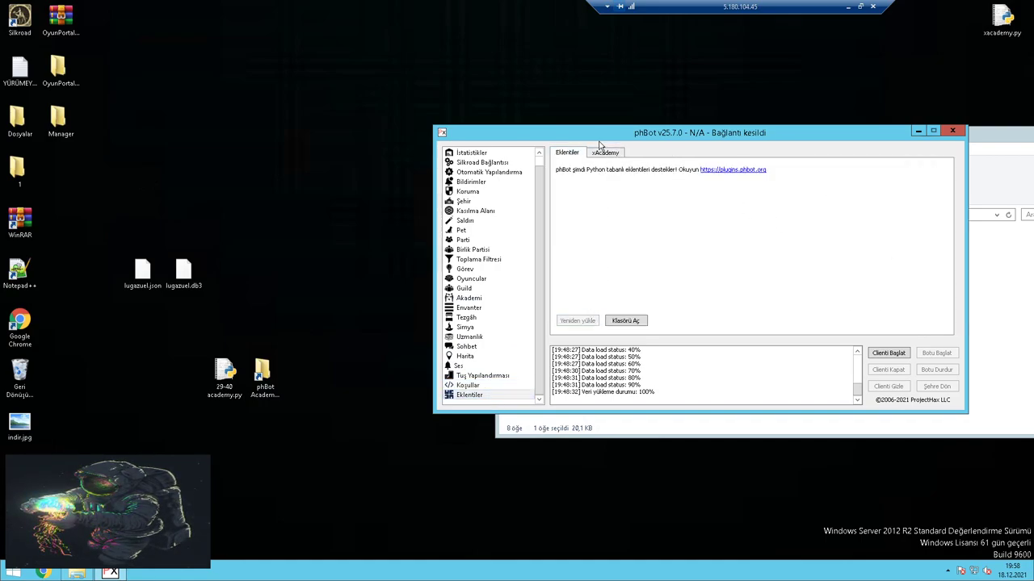
left_click(604, 154)
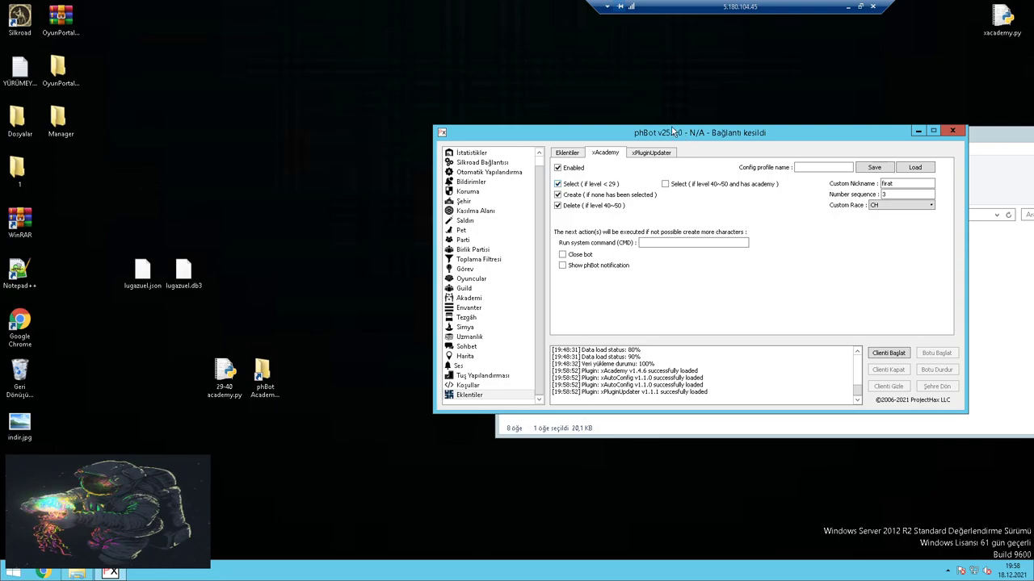
left_click_drag(680, 133, 359, 48)
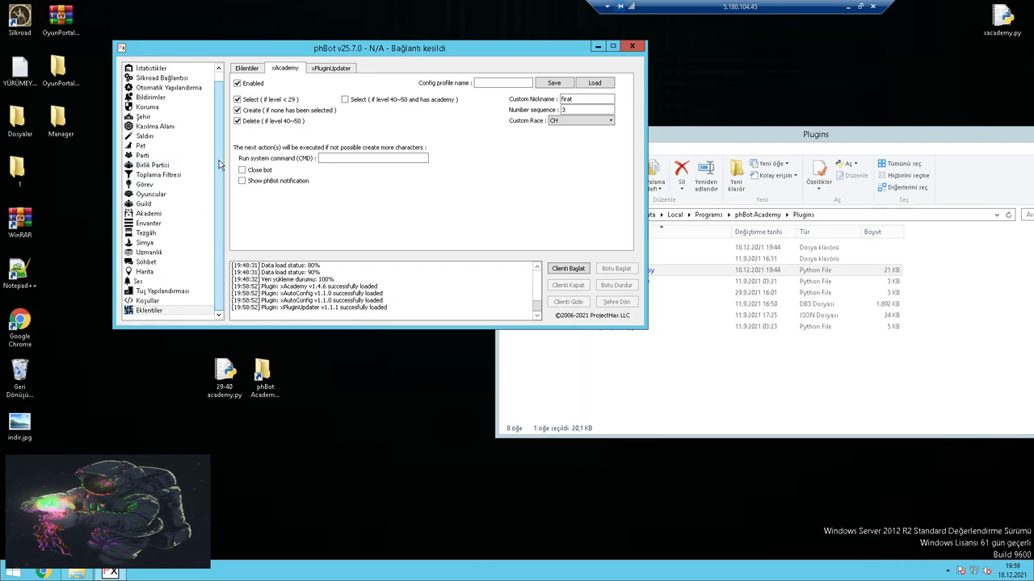
Add the criterion Şuanki seviye >= 29 in phBot's condition builder.
left_click(158, 303)
left_click(296, 96)
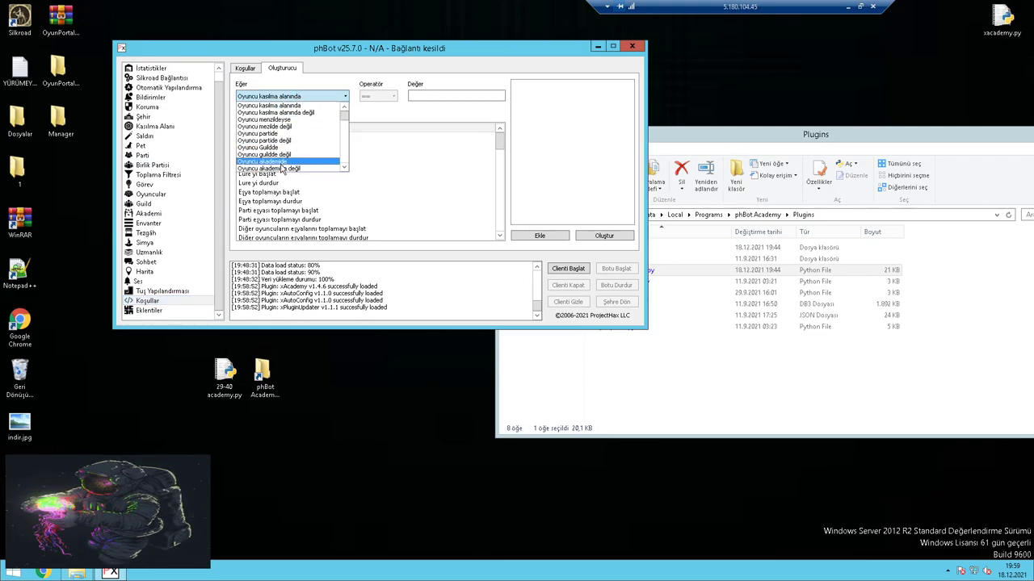
scroll(281, 167, "down", 4)
scroll(273, 166, "up", 5)
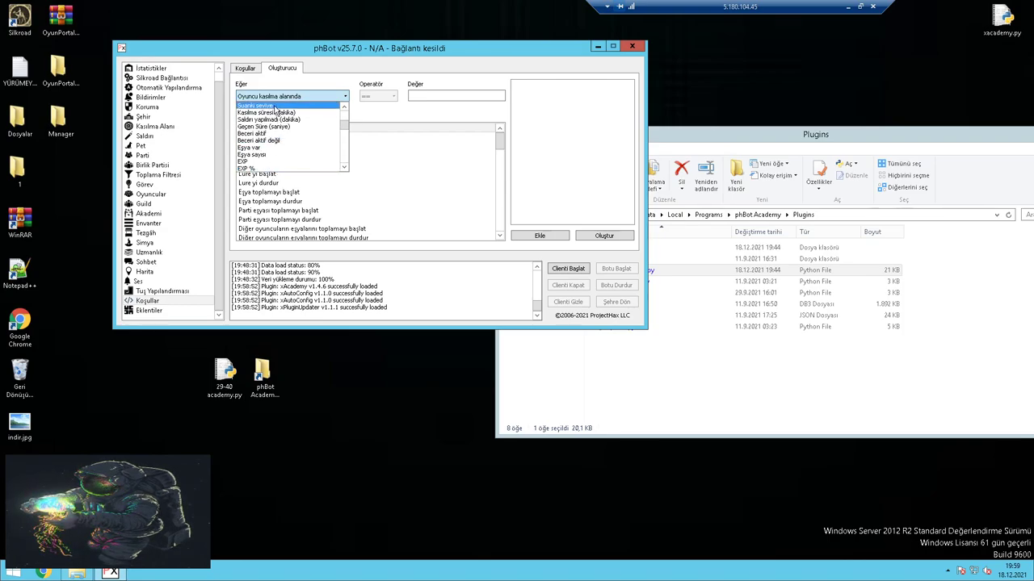
left_click(275, 107)
left_click(422, 97)
left_click(392, 96)
left_click(370, 113)
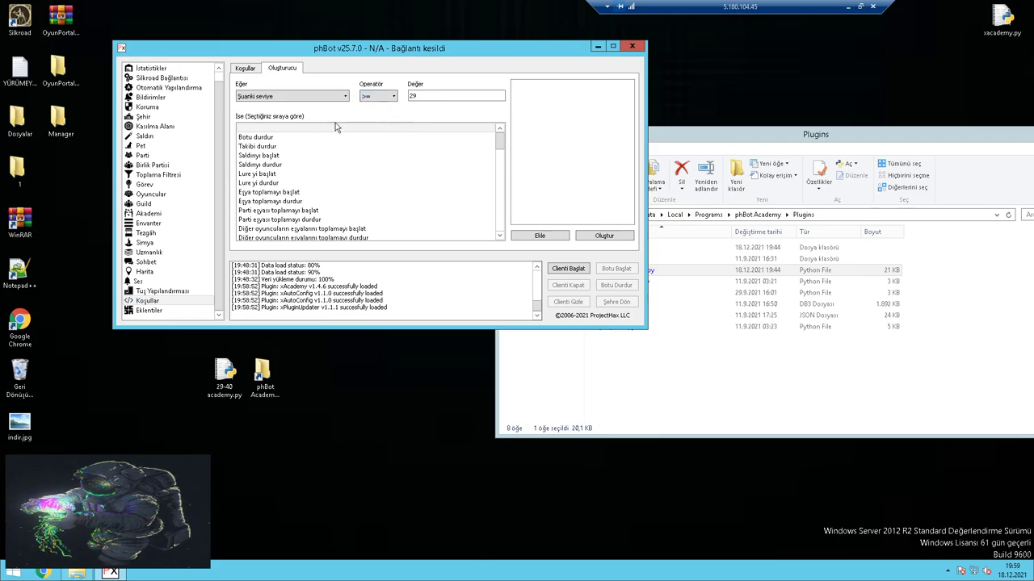
left_click(546, 239)
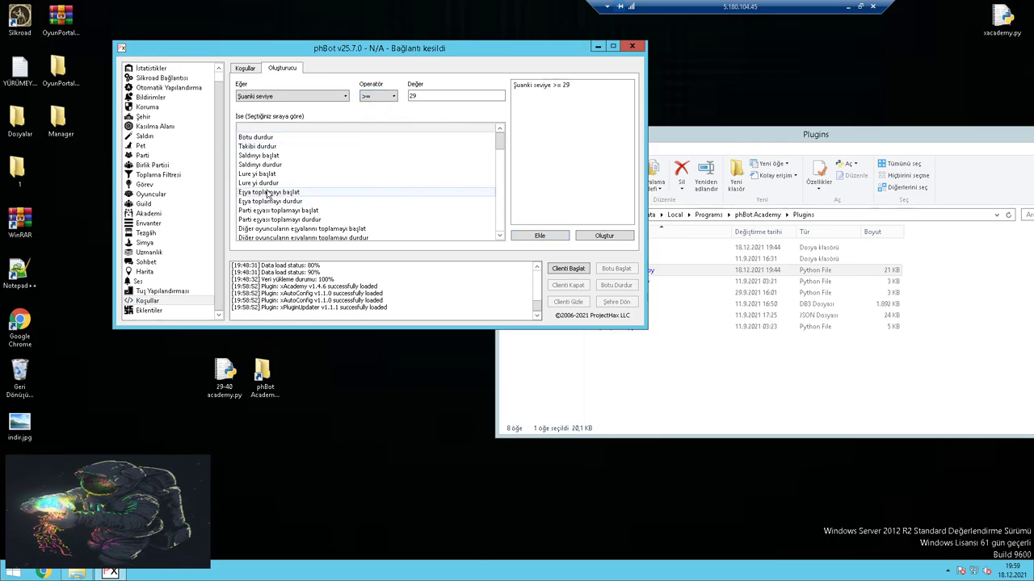
Choose Şehre dön as the action, create the condition and show it in the Koşullar list.
scroll(311, 186, "down", 2)
left_click(315, 229)
left_click(583, 240)
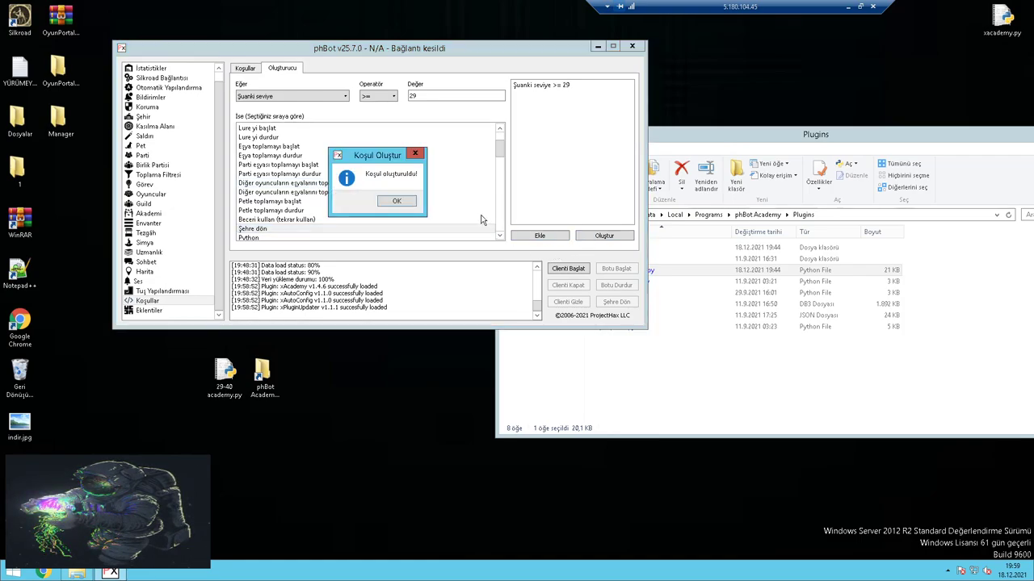
left_click(394, 202)
left_click(245, 69)
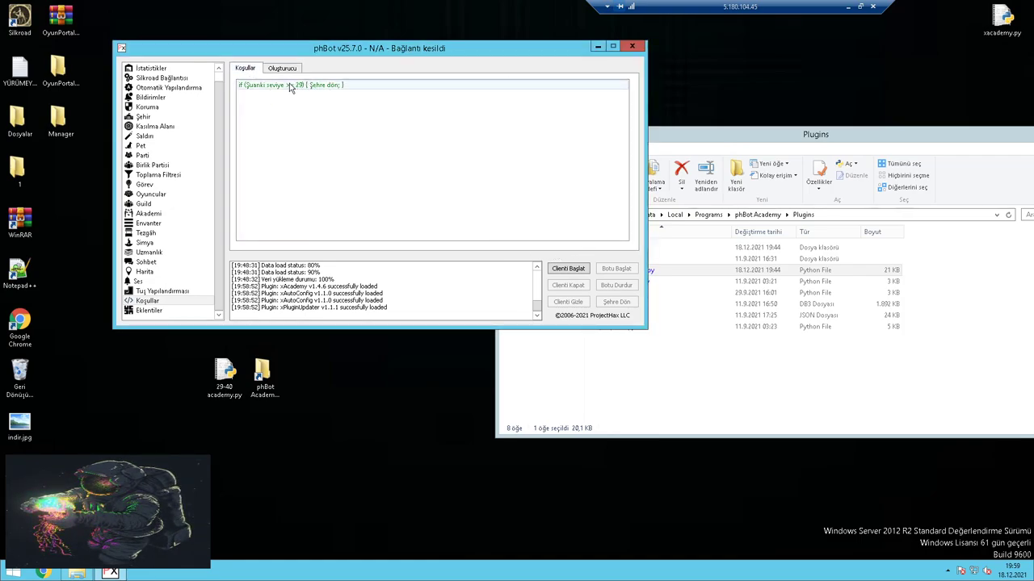
Start a new condition by replacing the builder's previous criterion with Şehir == Jangan.
left_click(282, 68)
left_click(310, 97)
scroll(290, 141, "down", 4)
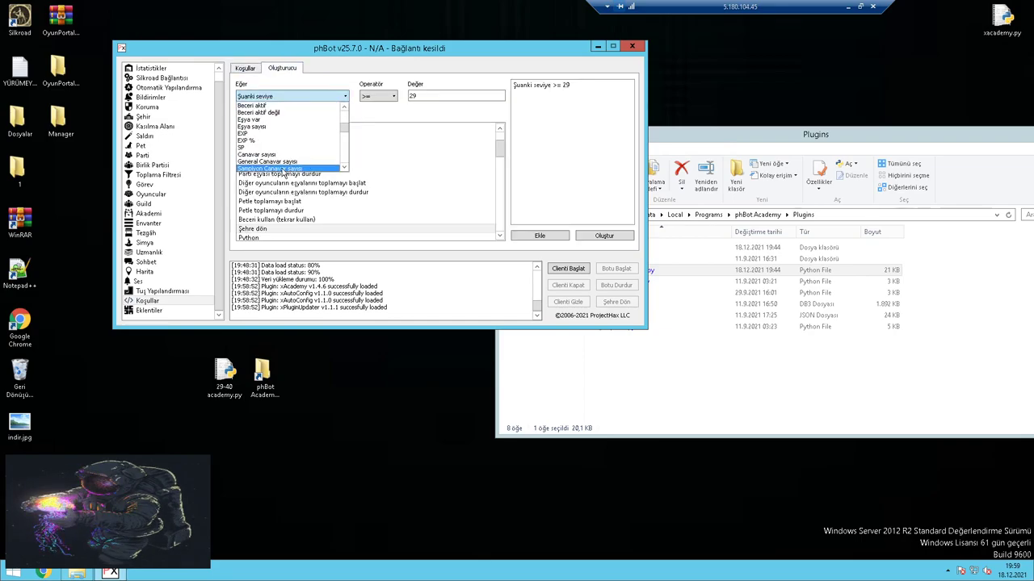
scroll(269, 172, "down", 2)
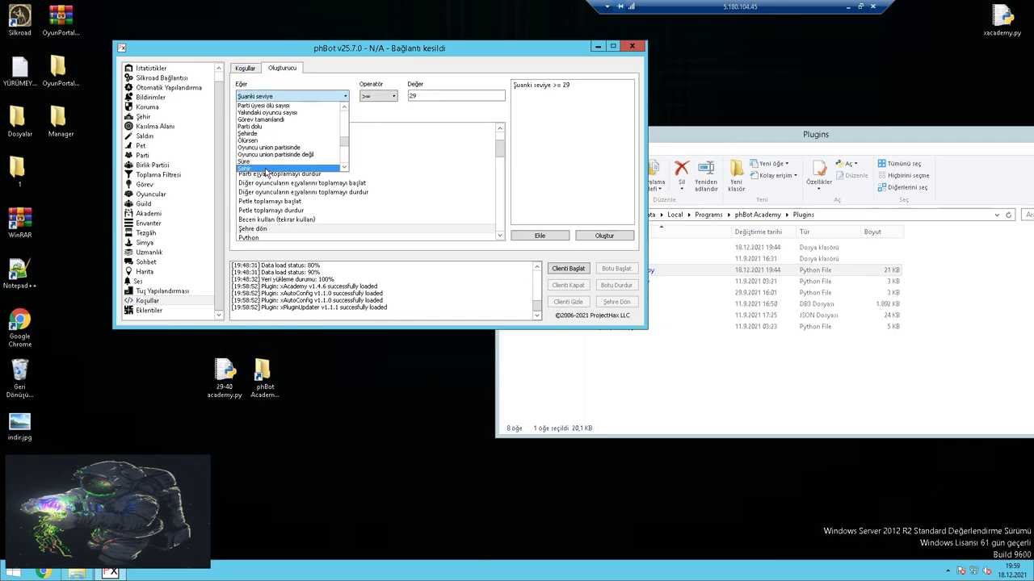
left_click(267, 169)
right_click(578, 91)
left_click(604, 101)
left_click(538, 236)
Add Şuanki seviye == 29 as the second criterion of the Jangan condition.
left_click(291, 97)
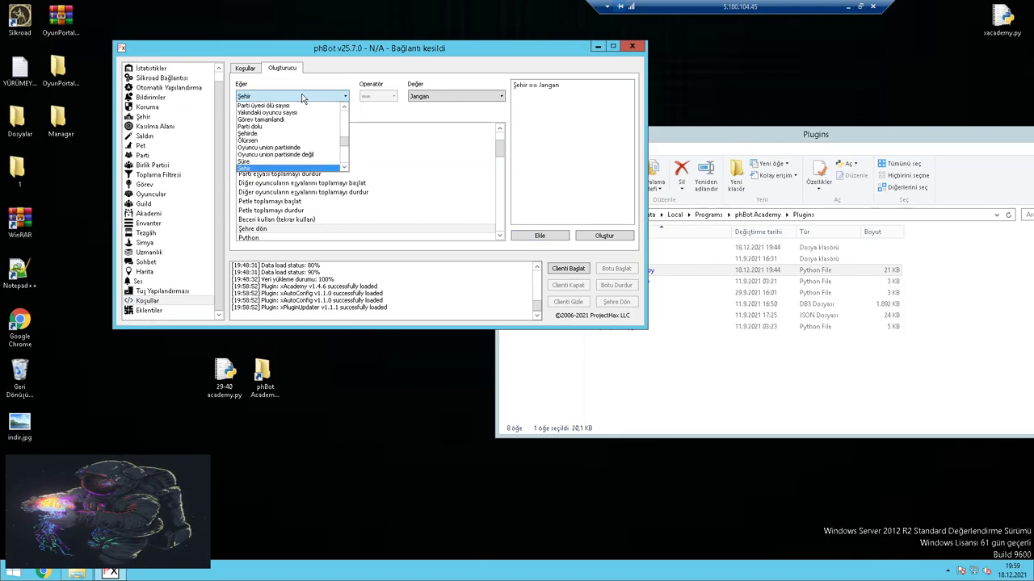
scroll(284, 174, "up", 4)
left_click(276, 121)
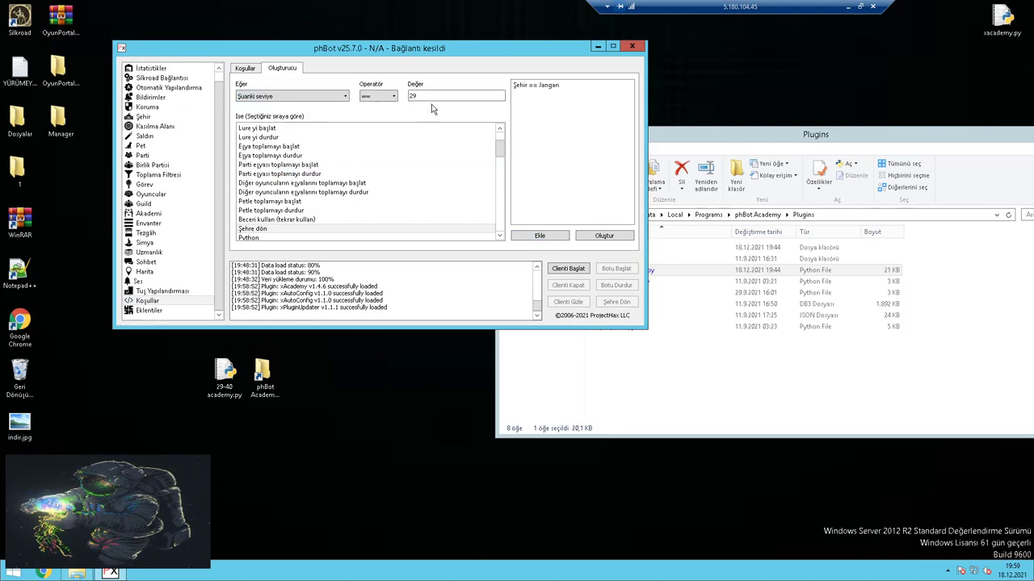
left_click(539, 236)
Choose Bağlantıyı kes as the action, create the Jangan condition and select it in the Koşullar list.
left_click(386, 193)
key("Down")
key("Down")
key("Down")
key("Down")
key("Down")
key("Down")
key("Down")
key("Down")
key("Down")
key("Down")
key("Down")
key("Down")
key("Down")
key("Down")
key("Down")
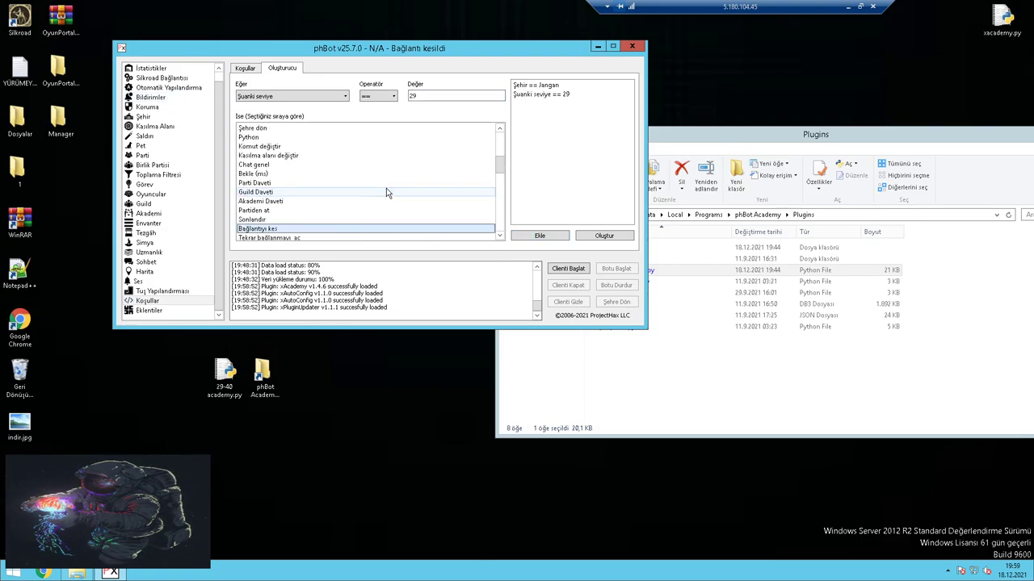
left_click(599, 236)
left_click(407, 203)
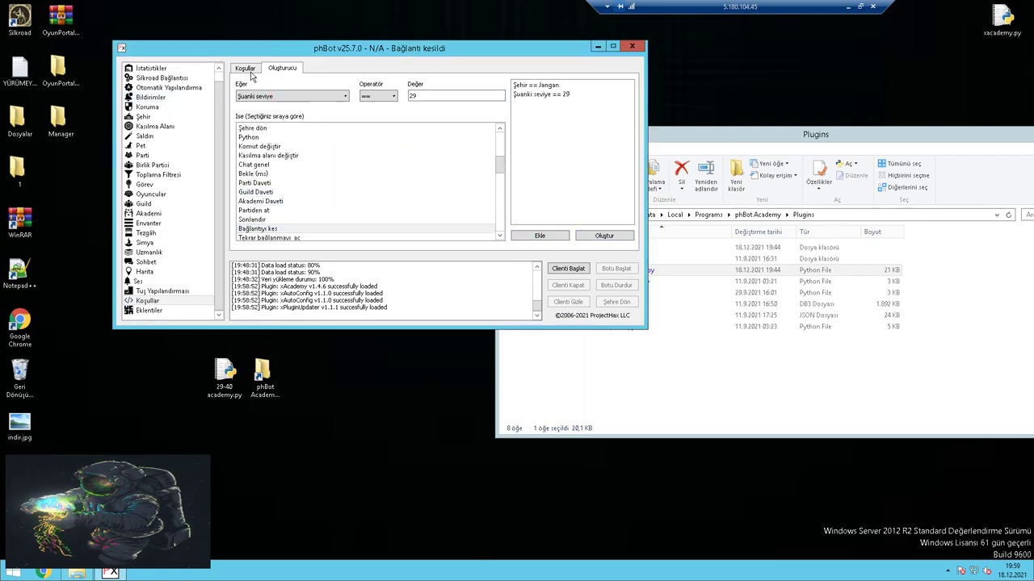
left_click(251, 71)
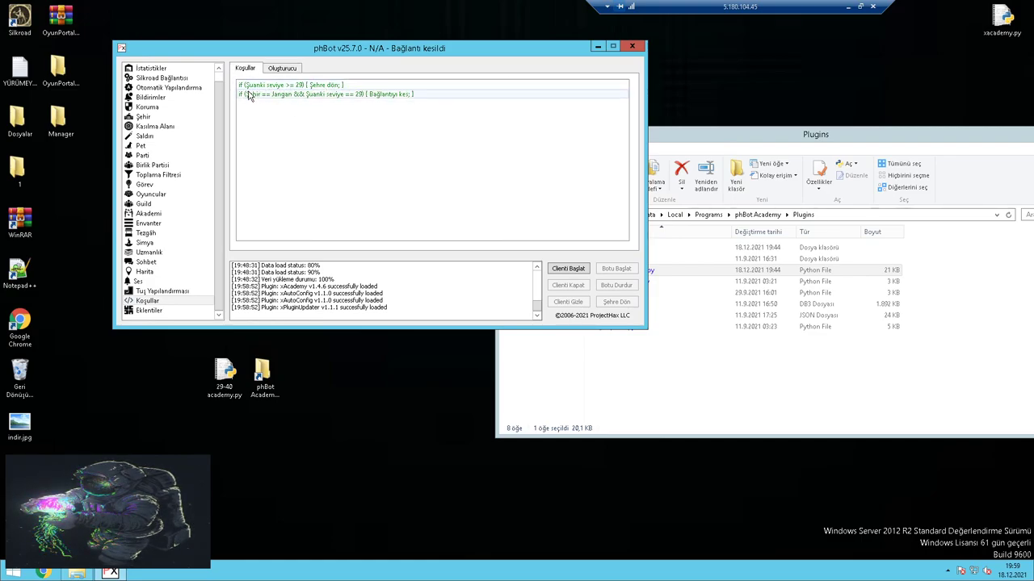
left_click(369, 95)
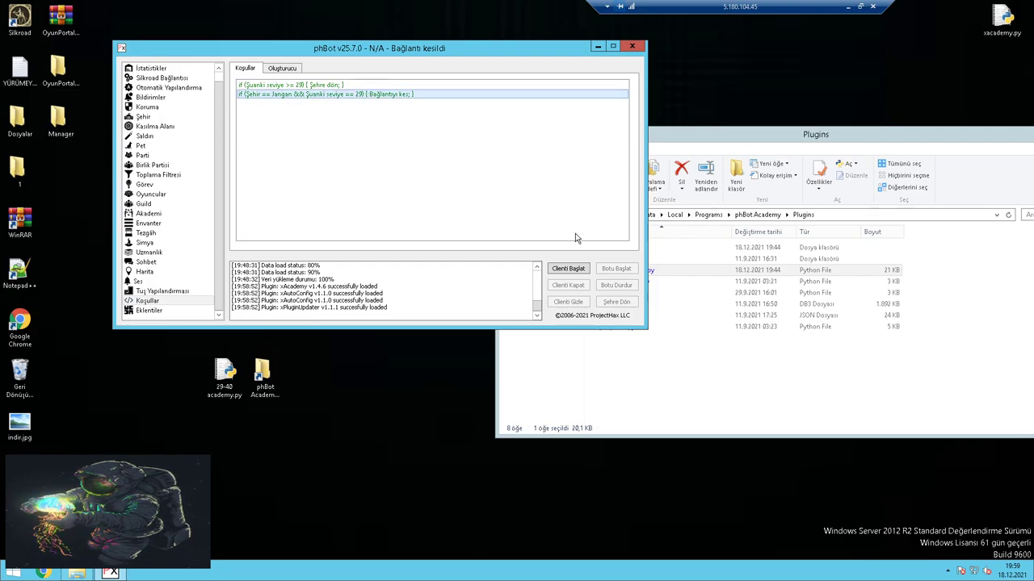
Check the Plugins folder and the condition builder, and return to the xAcademy plugin's settings in phBot.
left_click(656, 355)
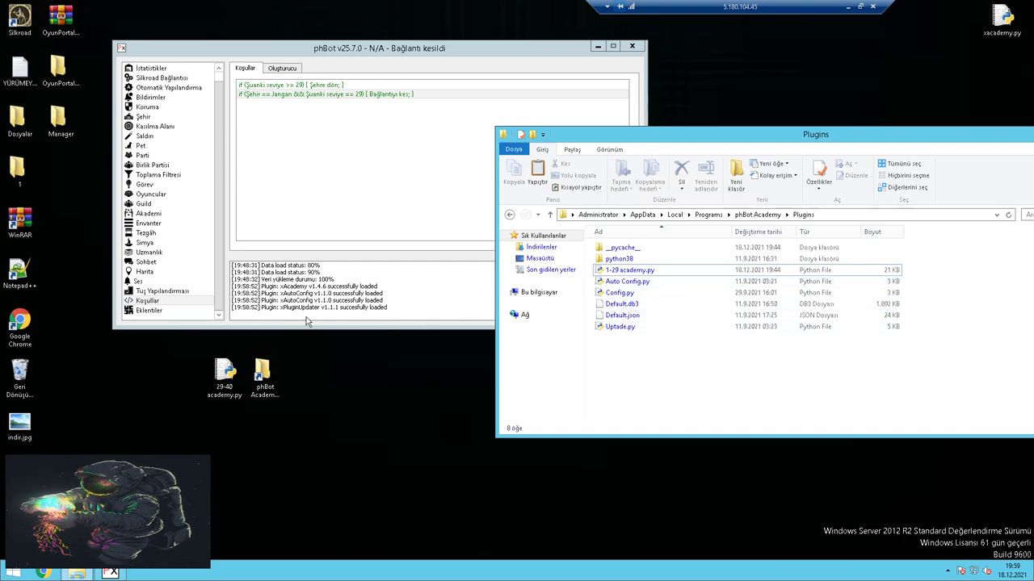
left_click(286, 69)
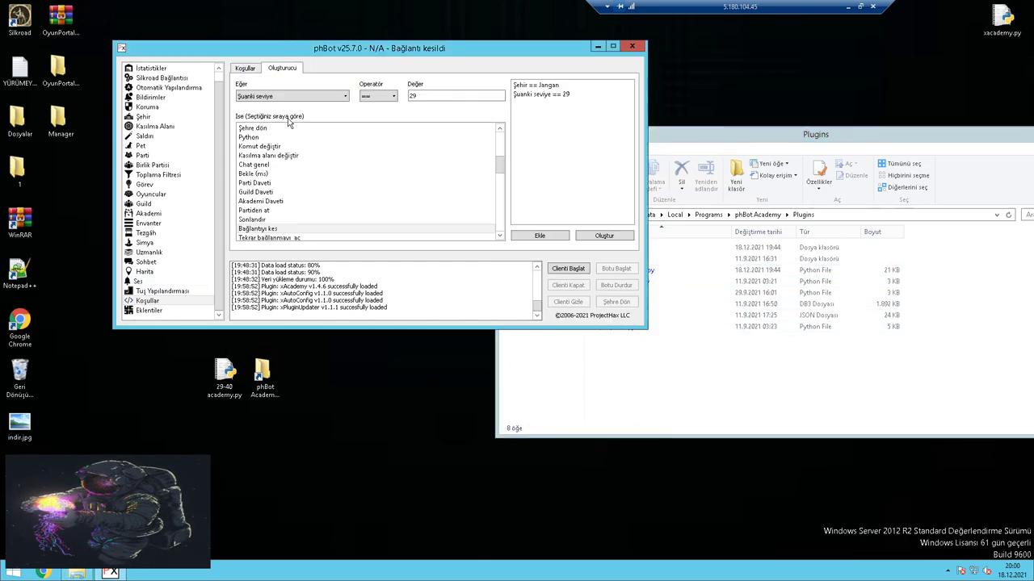
left_click(174, 310)
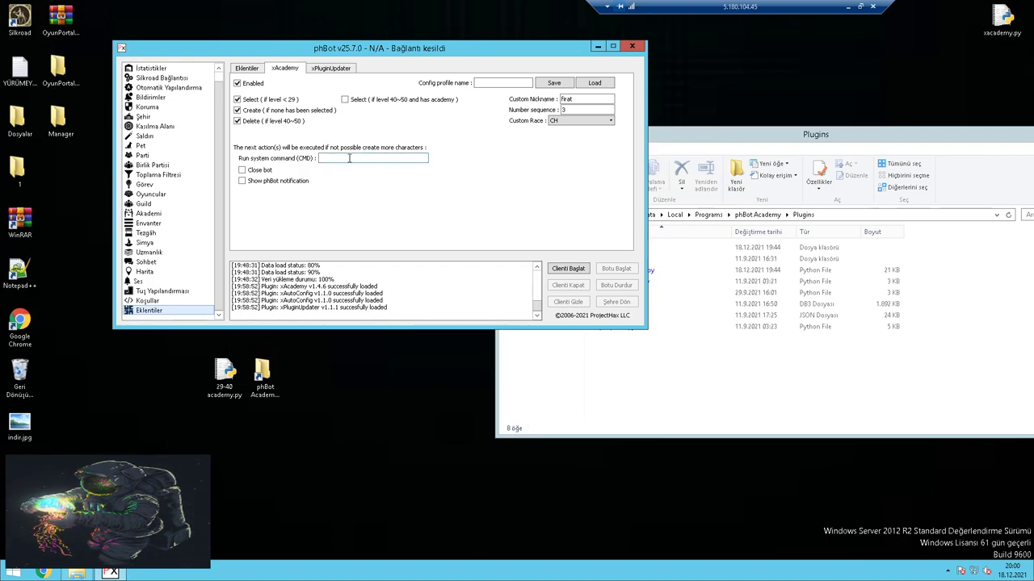
Copy 1-29 academy.py from the Plugins folder to the desktop beside 29-40 academy.py.
left_click(653, 305)
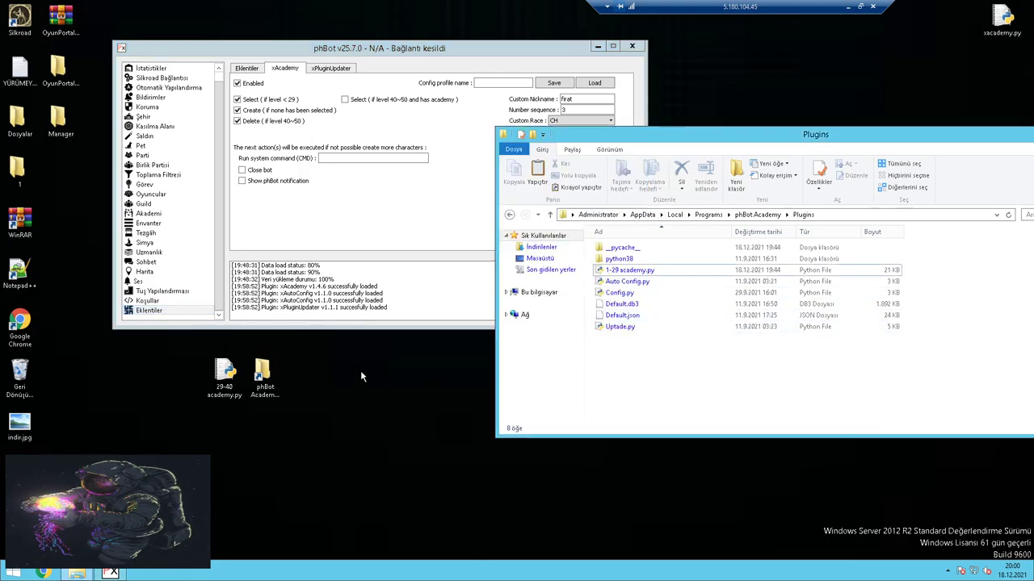
left_click_drag(646, 273, 184, 376)
left_click(688, 365)
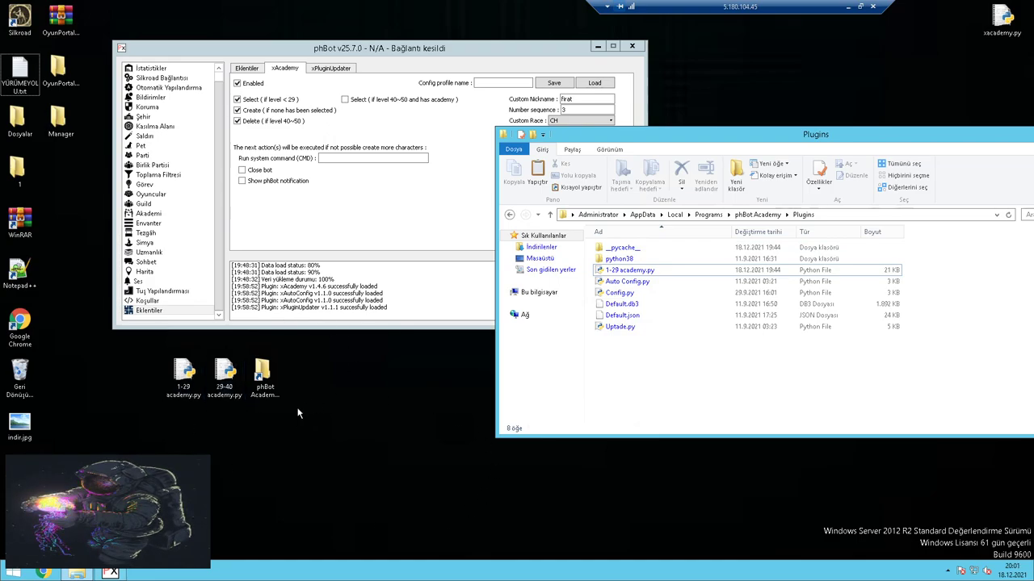
right_click(331, 372)
left_click_drag(328, 352, 151, 401)
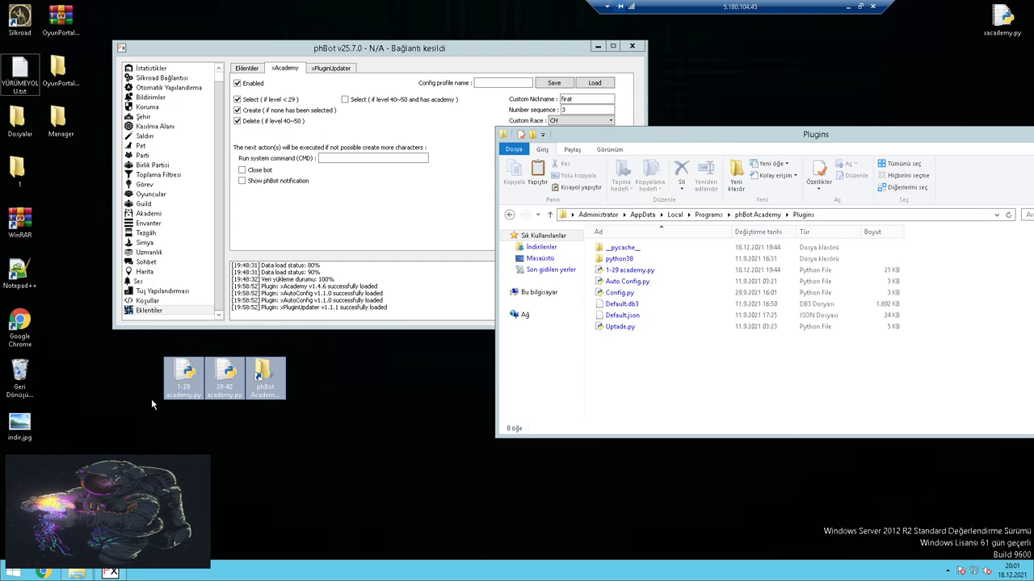
left_click(175, 430)
Point out 1-29 academy.py on the desktop and open the Config folder inside the phBot Academy folder.
left_click(181, 373)
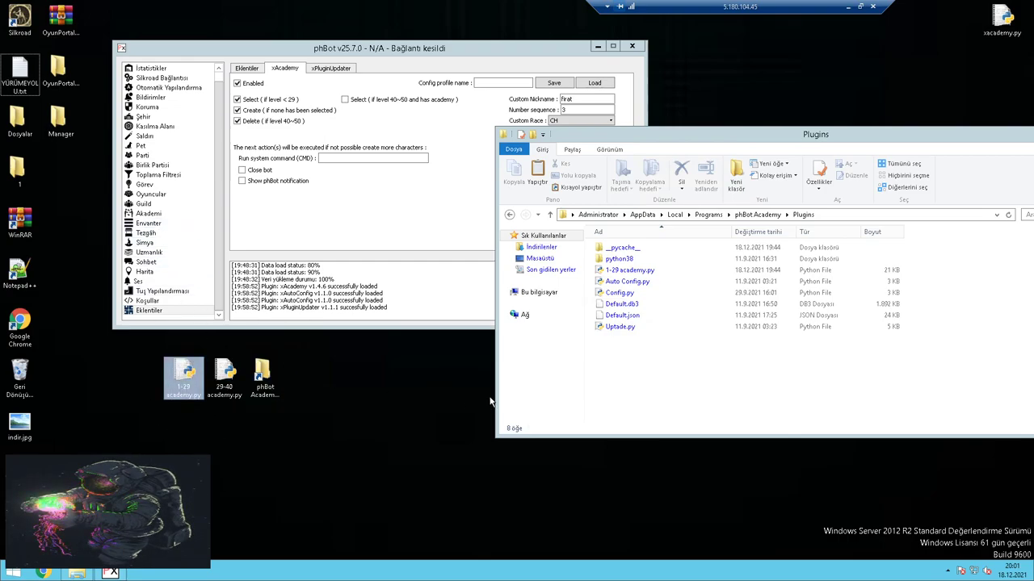
left_click(757, 215)
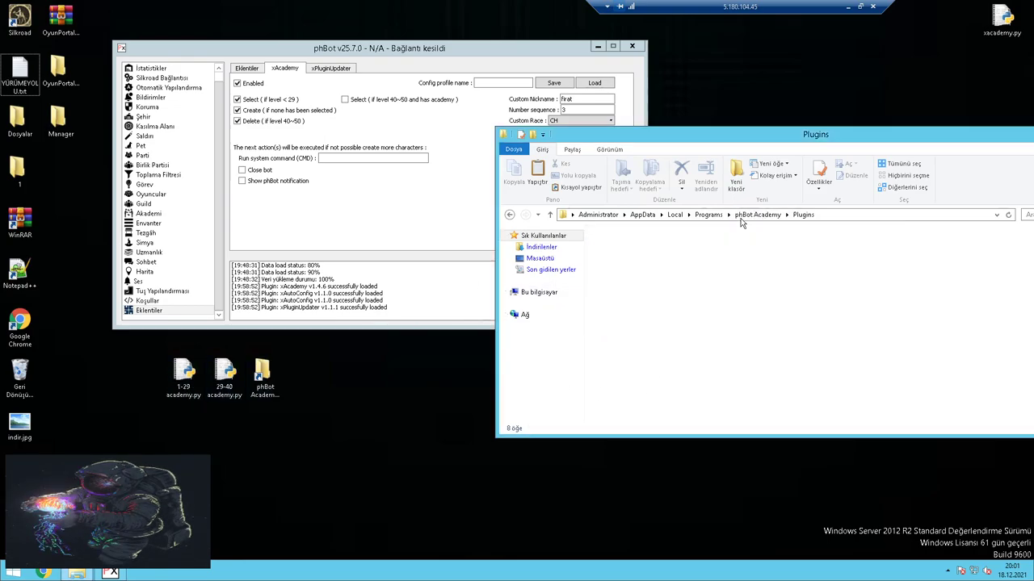
double_click(614, 247)
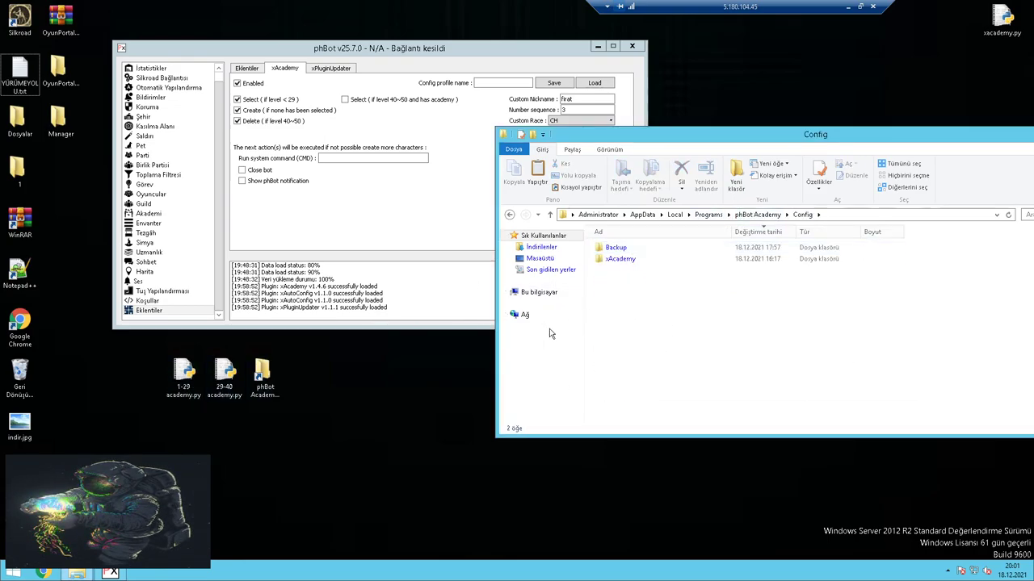
Show phBot's academy search options with the İsme göre gir name field, and point out 29-40 academy.py on the desktop.
left_click(149, 213)
left_click(319, 68)
left_click(331, 178)
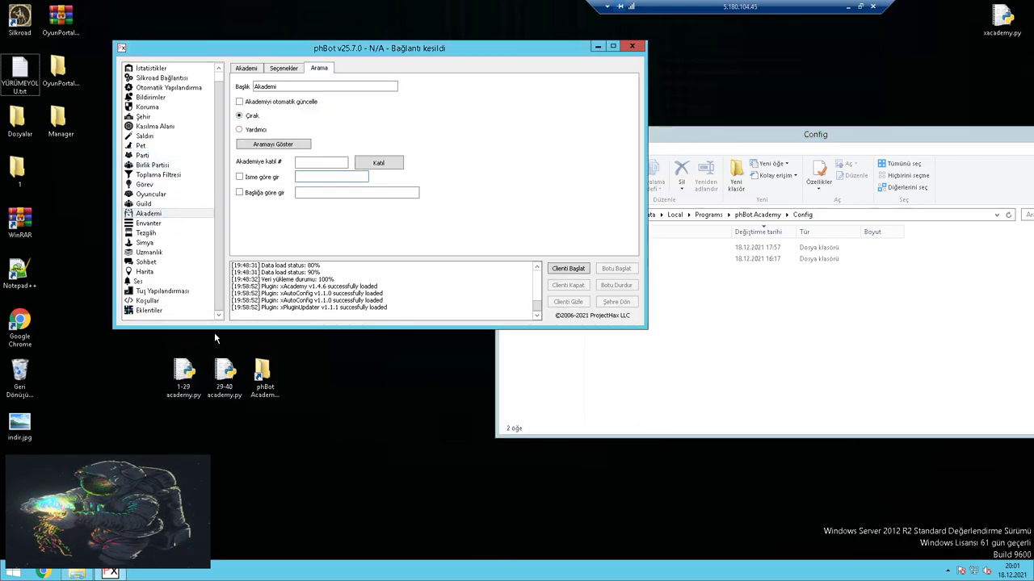
left_click(222, 376)
Copy the phBot Academy folder from the Programs folder to the desktop and put the folder window away.
left_click(755, 291)
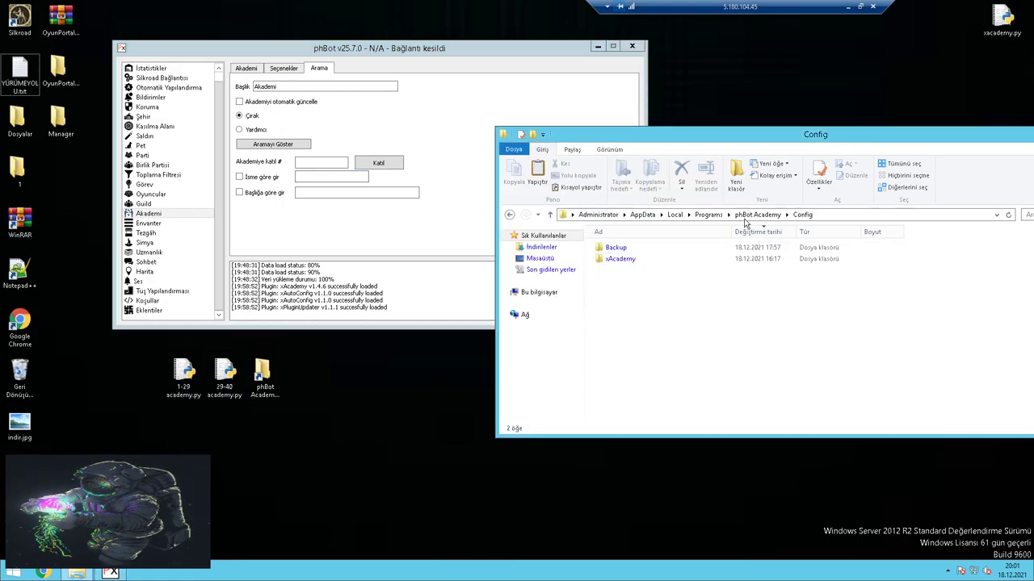
left_click(755, 215)
left_click(708, 215)
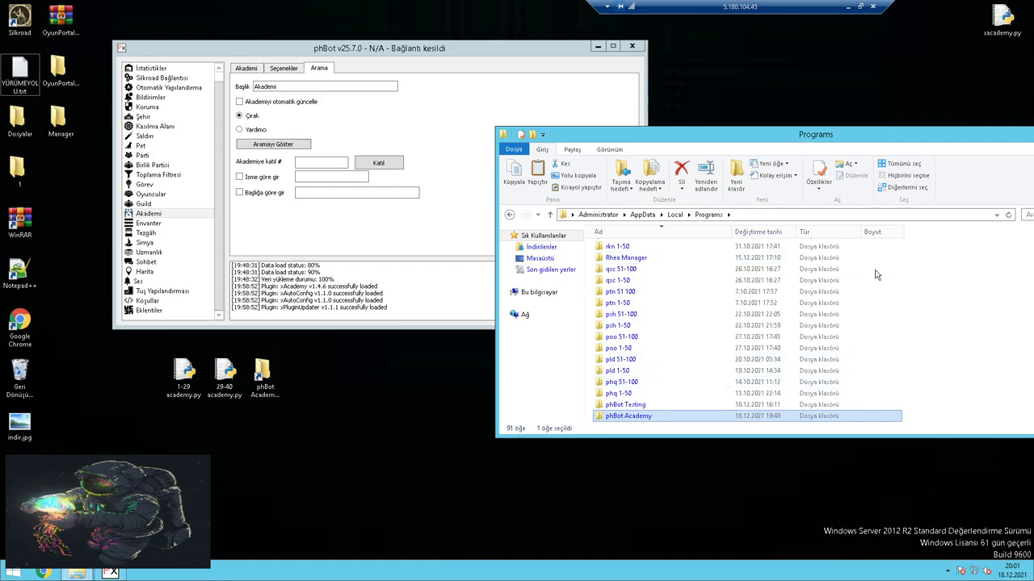
left_click_drag(876, 144, 693, 143)
left_click(946, 132)
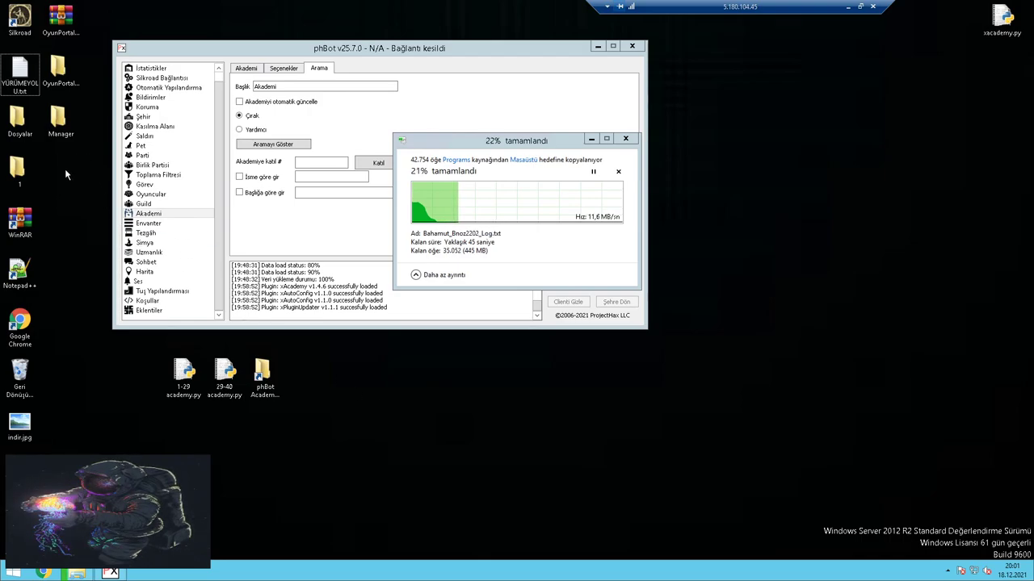
Point out the academy join-by-name field and move the phBot window clear of the desktop files.
left_click(315, 177)
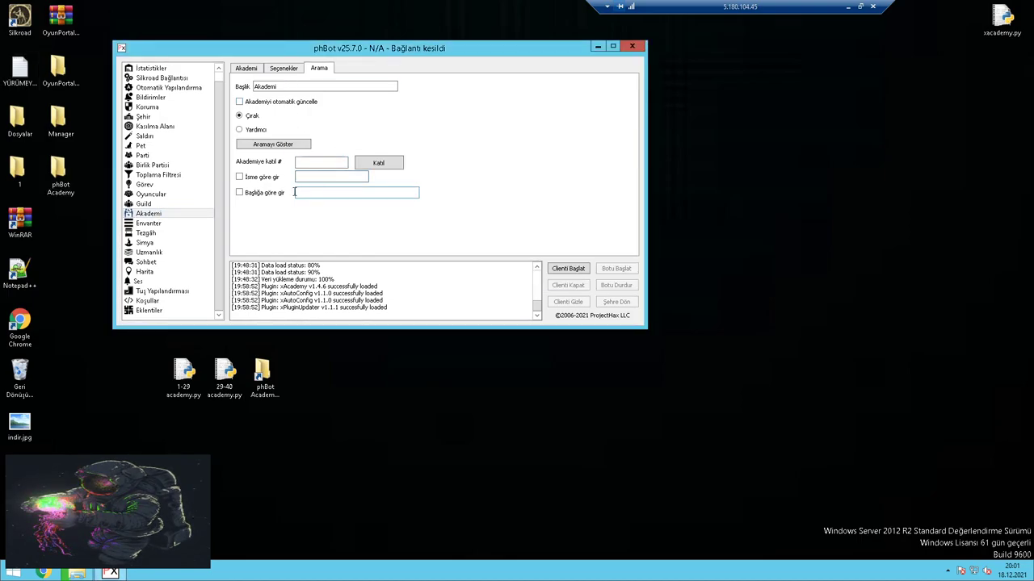
left_click(64, 235)
left_click_drag(362, 50, 569, 34)
left_click_drag(166, 197, 216, 232)
left_click(55, 194)
left_click(97, 185)
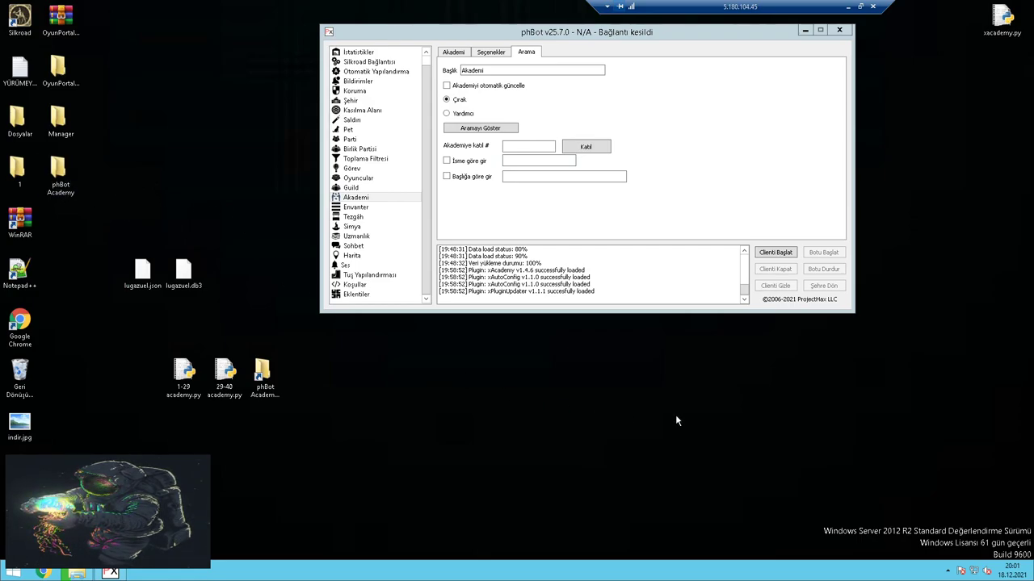
left_click_drag(90, 164, 155, 203)
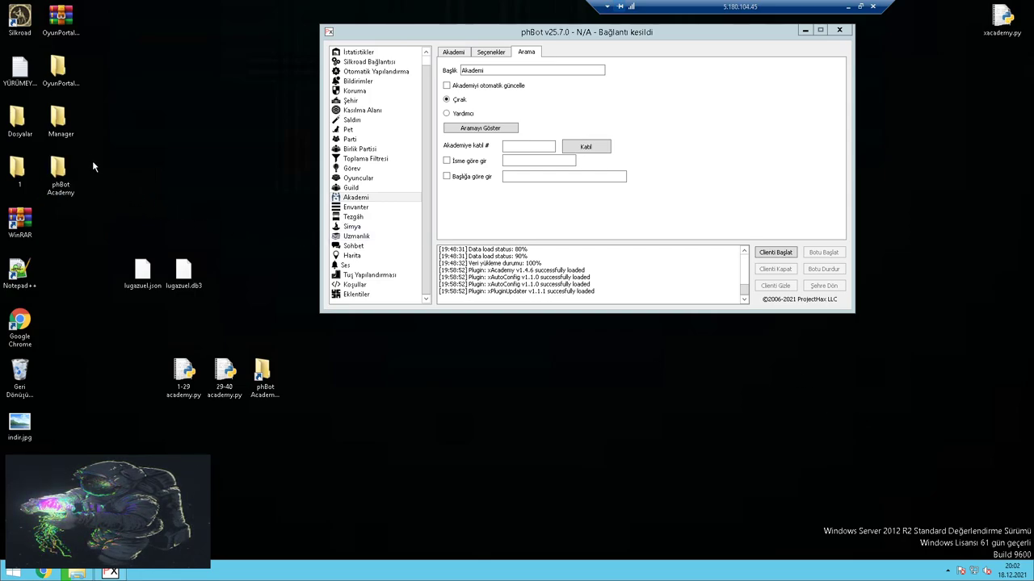
Open the copied and original phBot Academy folders, check the original's Config folder, and close both windows.
double_click(58, 171)
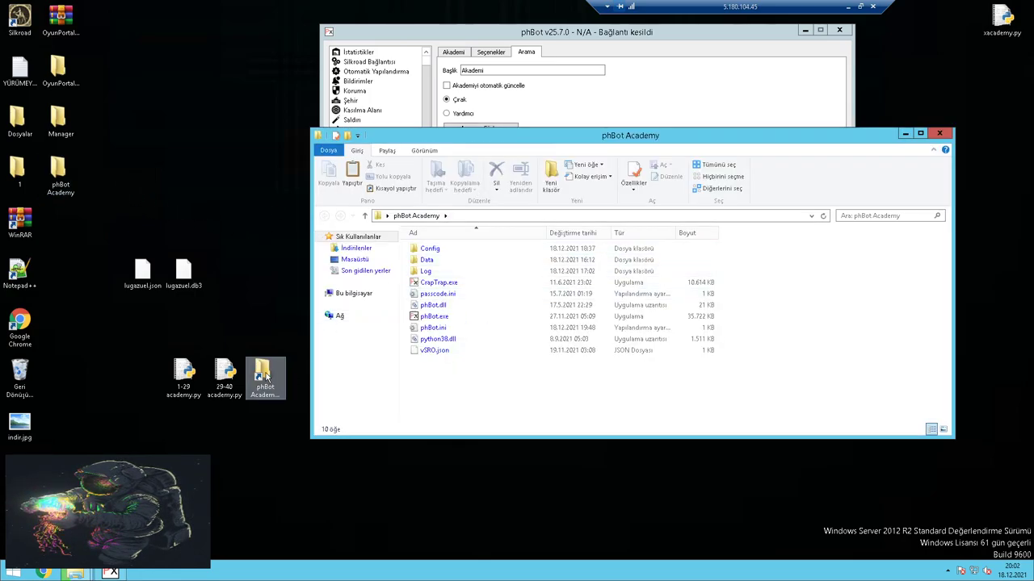
double_click(265, 378)
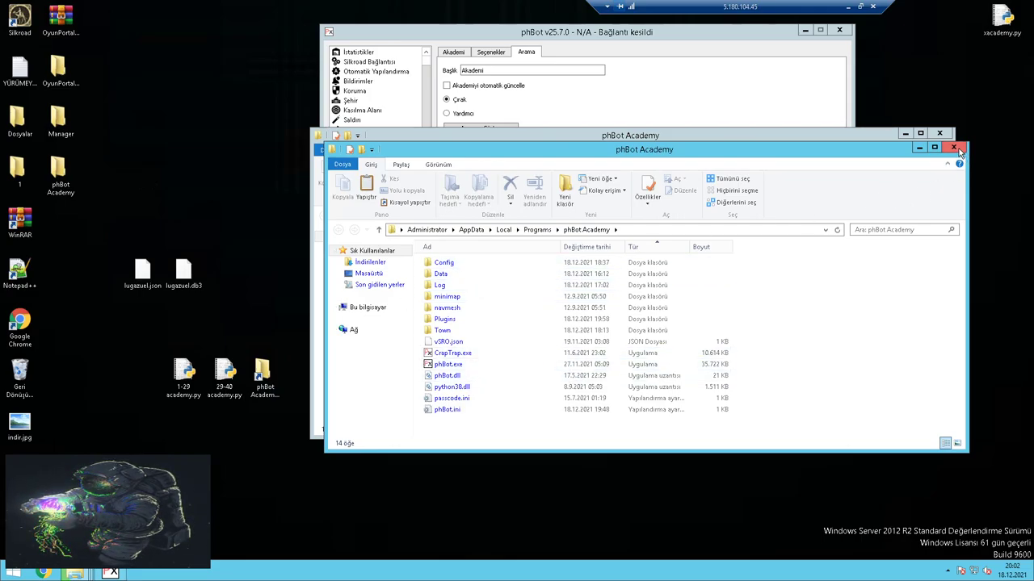
left_click(478, 265)
double_click(478, 266)
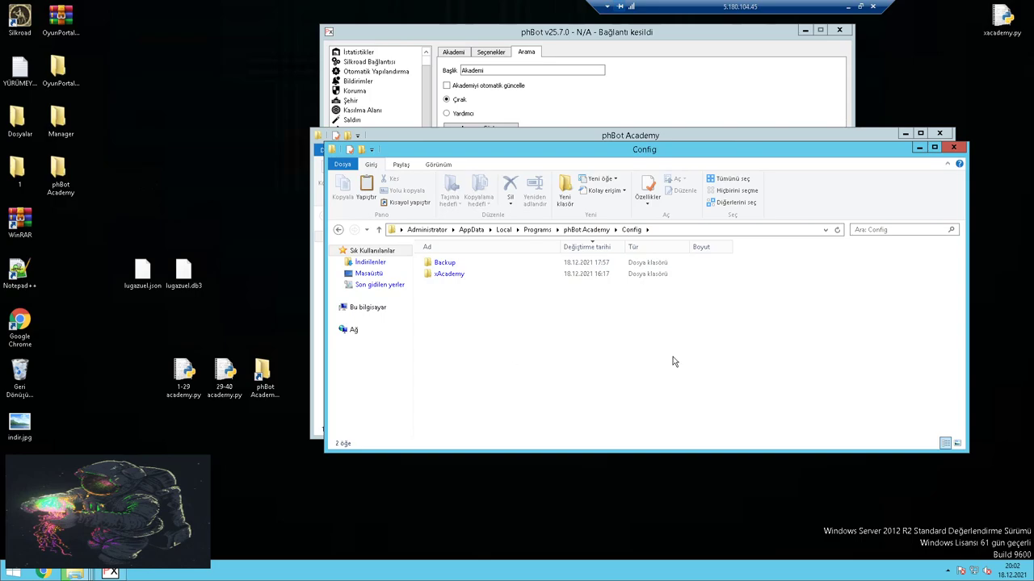
left_click(957, 148)
left_click(939, 133)
right_click(925, 172)
left_click(942, 204)
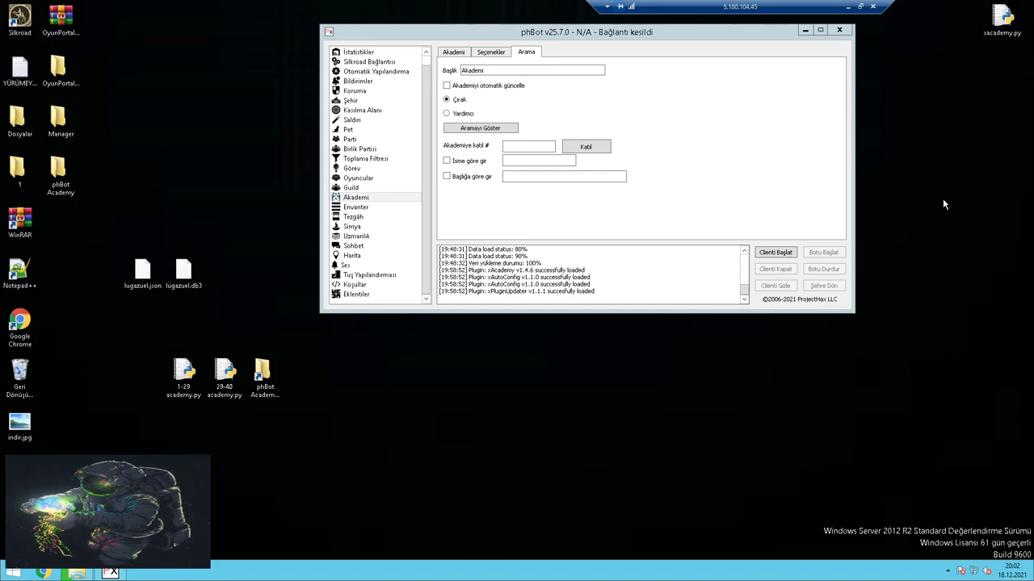
right_click(942, 198)
left_click(943, 234)
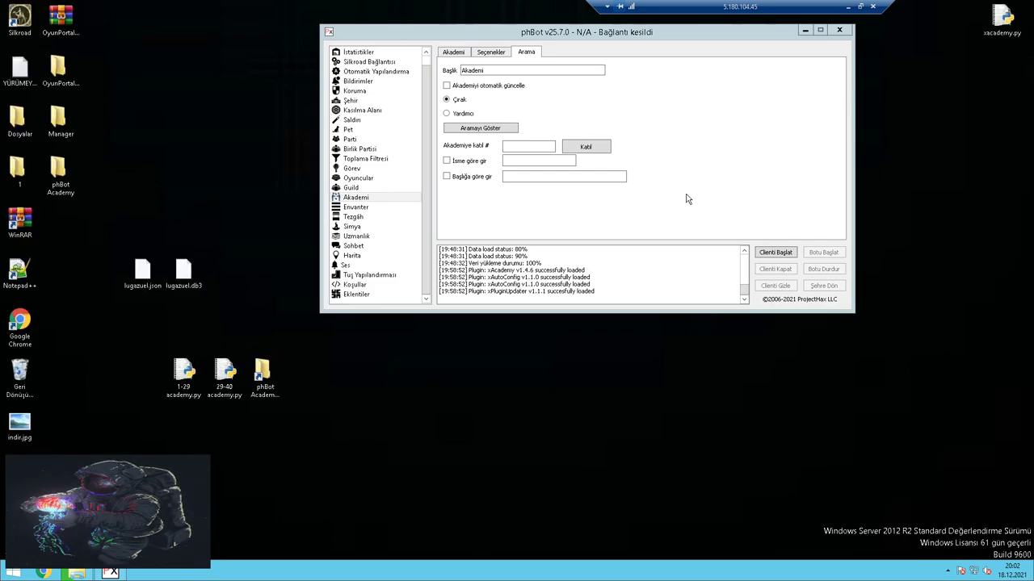
left_click(839, 30)
left_click(642, 186)
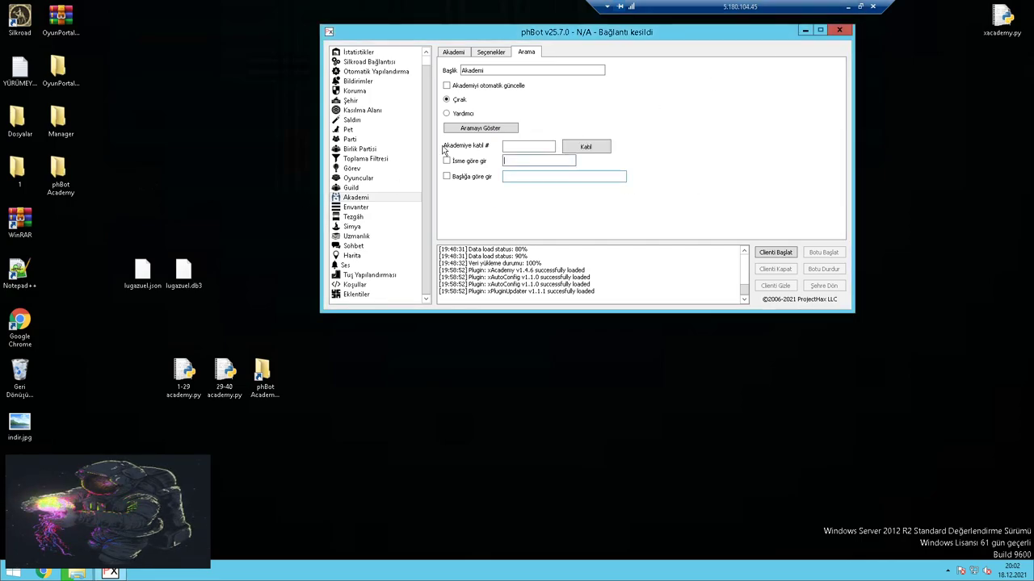
right_click(247, 190)
left_click(274, 220)
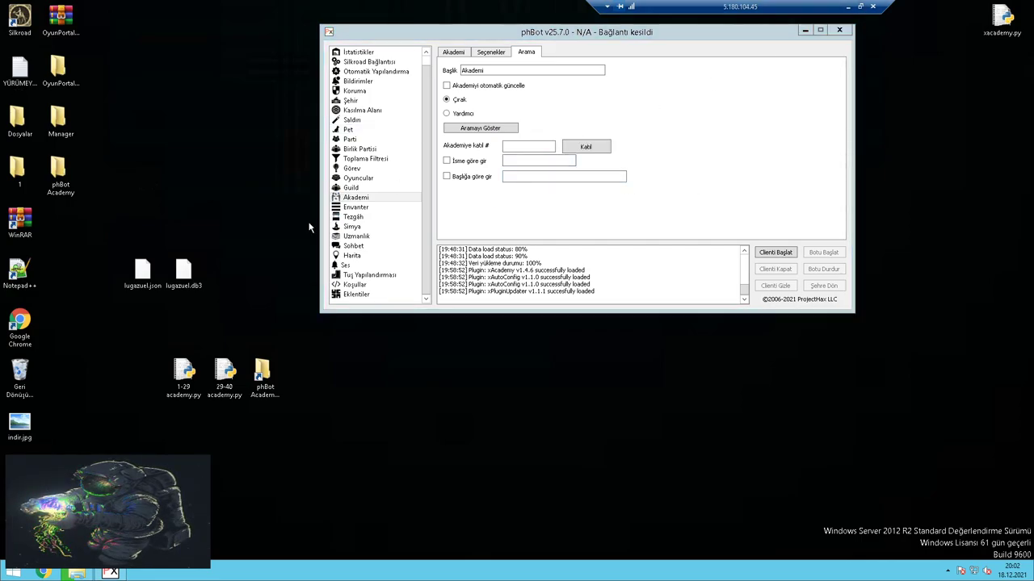
Show phBot's Kasılma Alanı training area page and the Harita map page, finishing on the training area list.
left_click(365, 110)
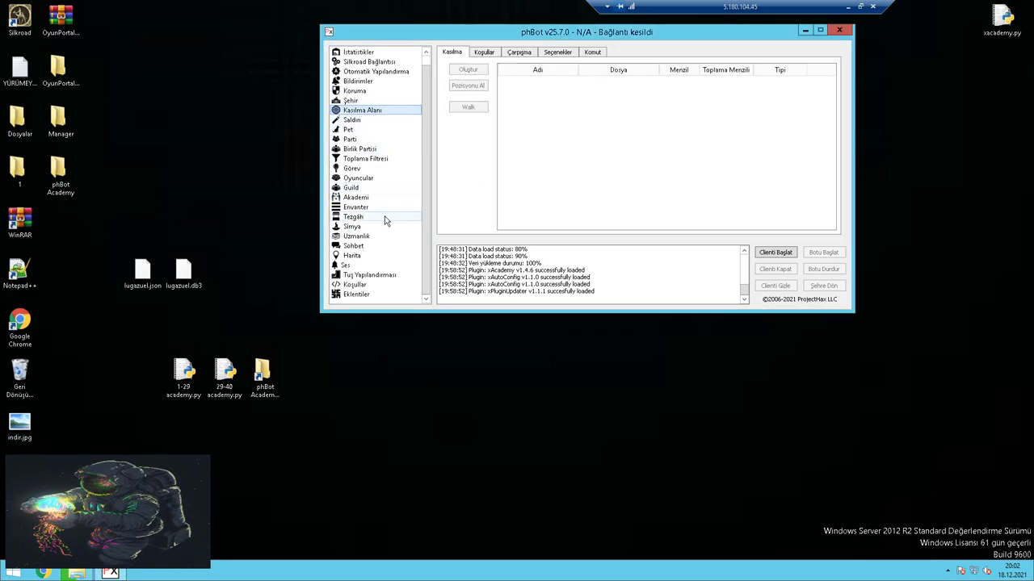
left_click(379, 265)
left_click(379, 256)
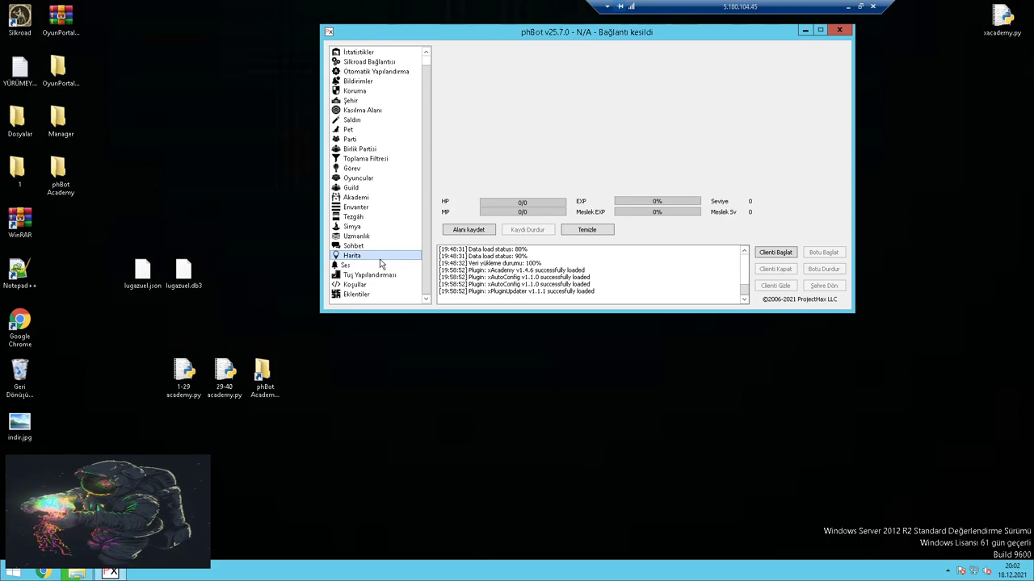
left_click(378, 112)
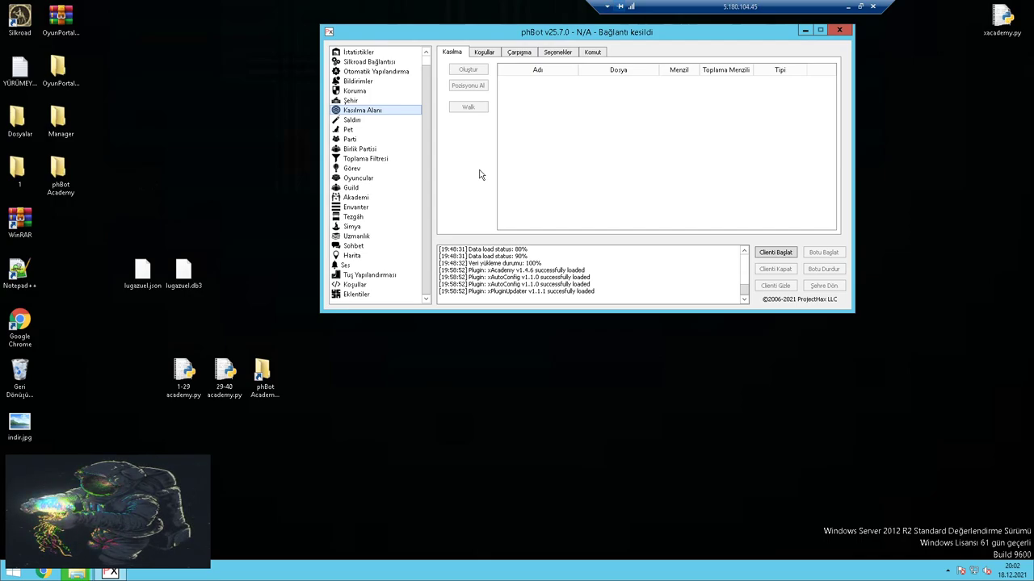
left_click(535, 94)
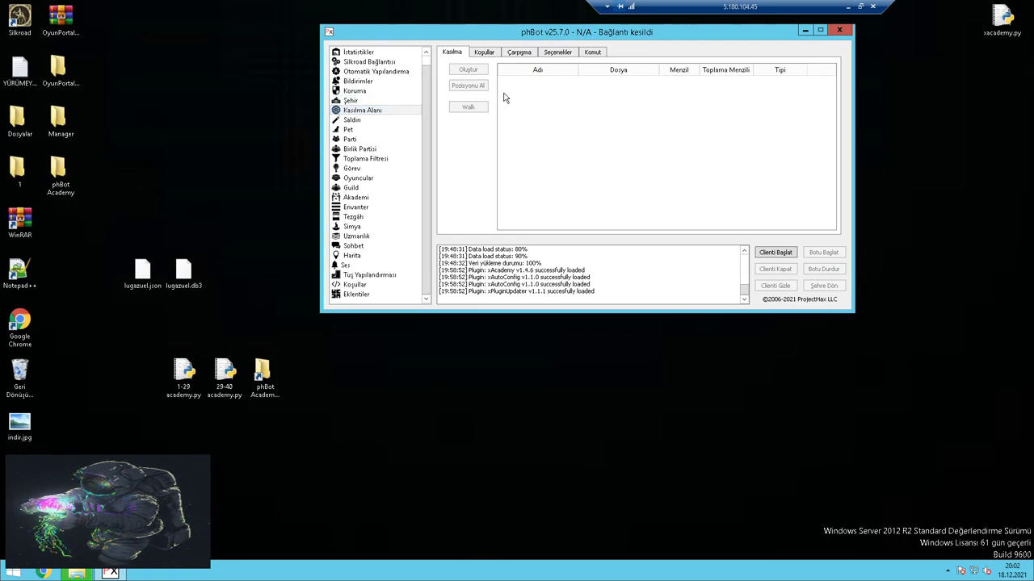
right_click(628, 330)
left_click(672, 361)
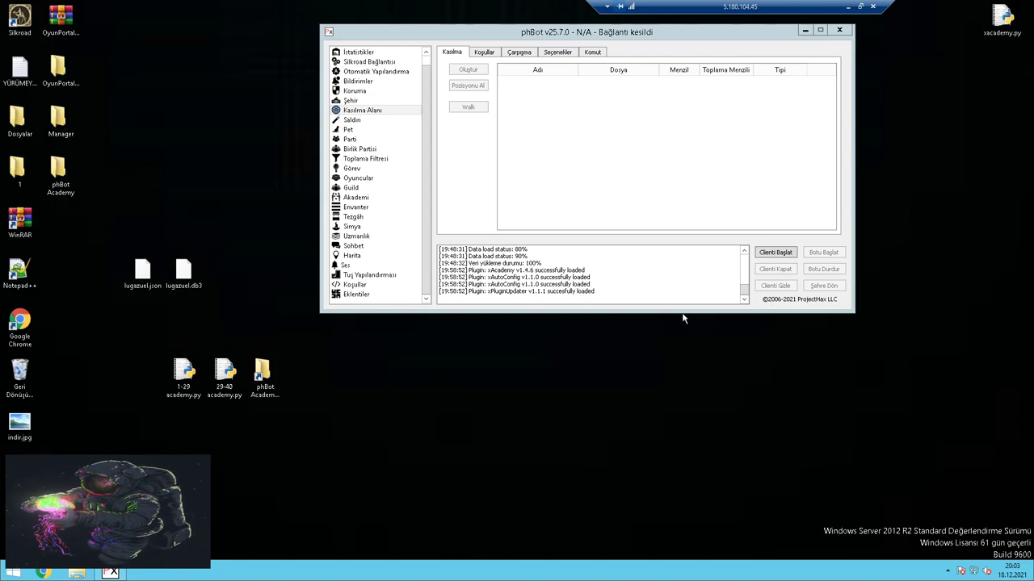
Line up lugazuel.json and lugazuel.db3 beside 1-29 academy.py on the desktop and take the remote desktop session out of full screen.
left_click_drag(216, 243, 101, 376)
right_click(218, 202)
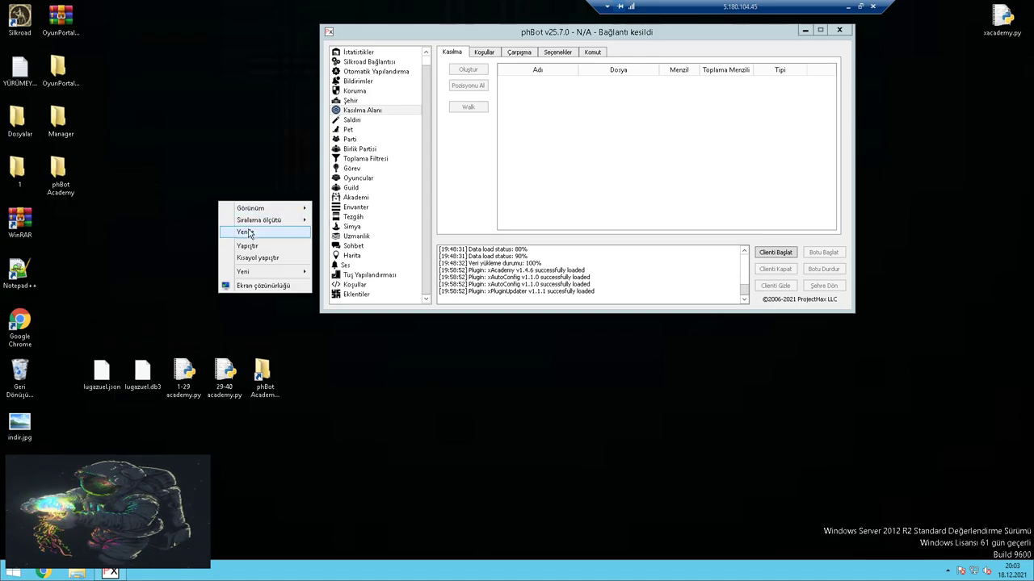
left_click(248, 231)
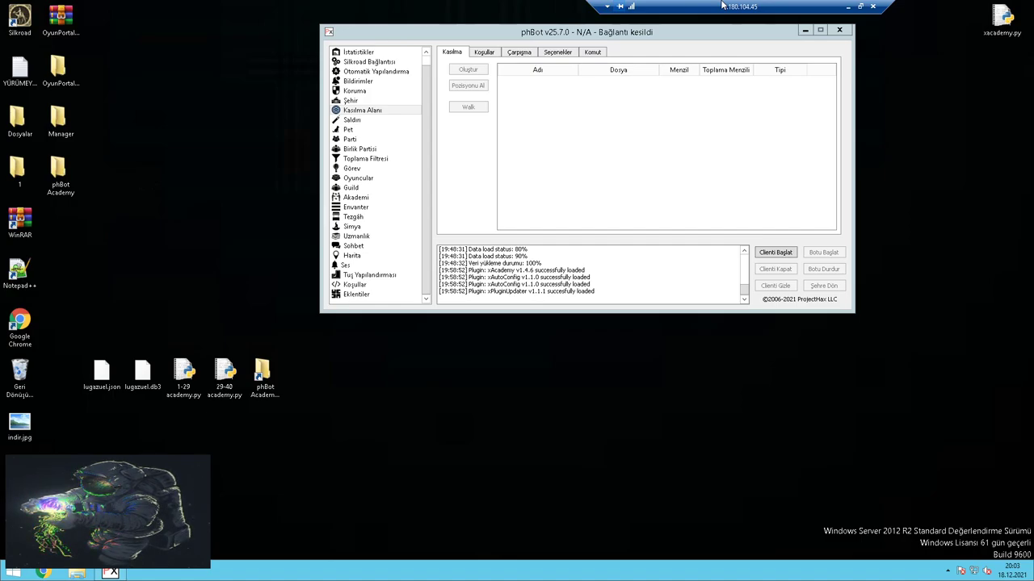
left_click(860, 6)
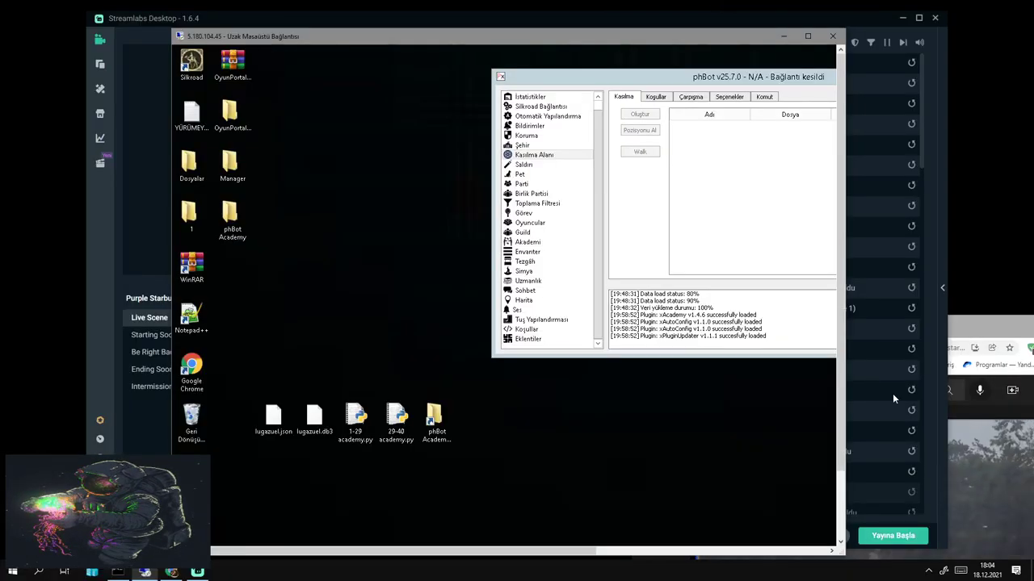